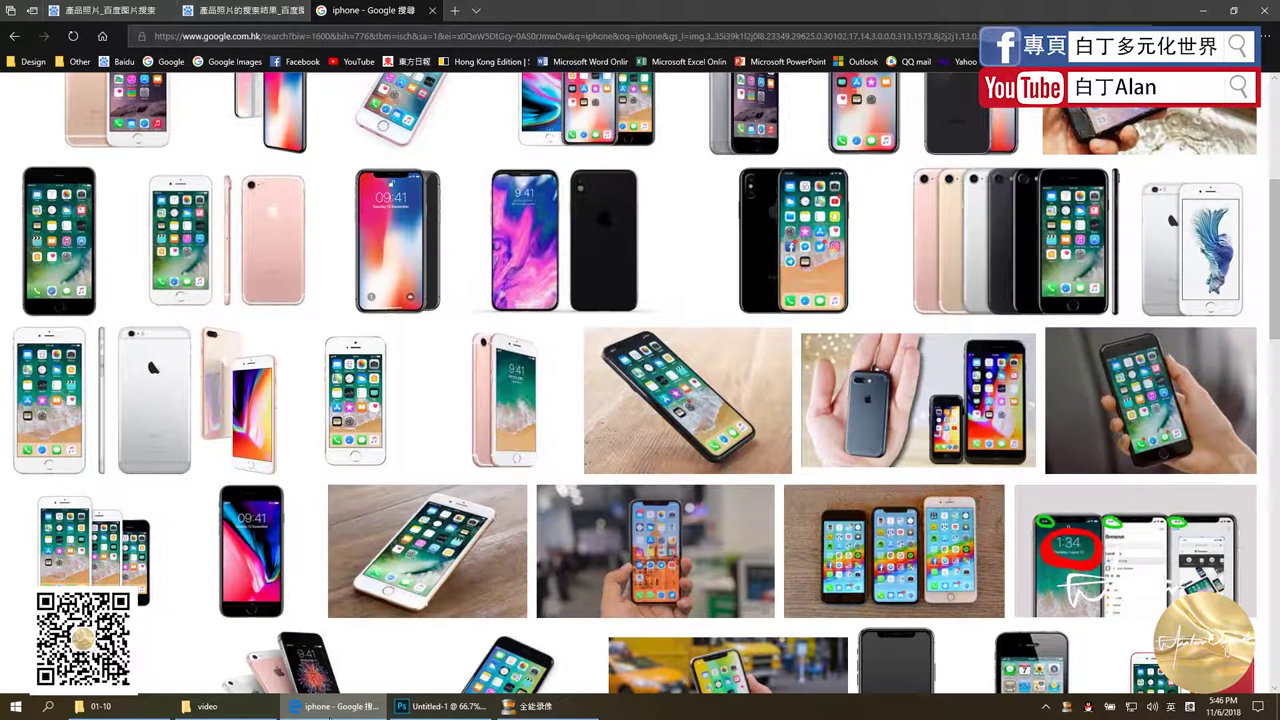
Open the large preview of the hand-held iPhone photo in the 'iphone' image results and capture the screen.
scroll(470, 562, up, 2)
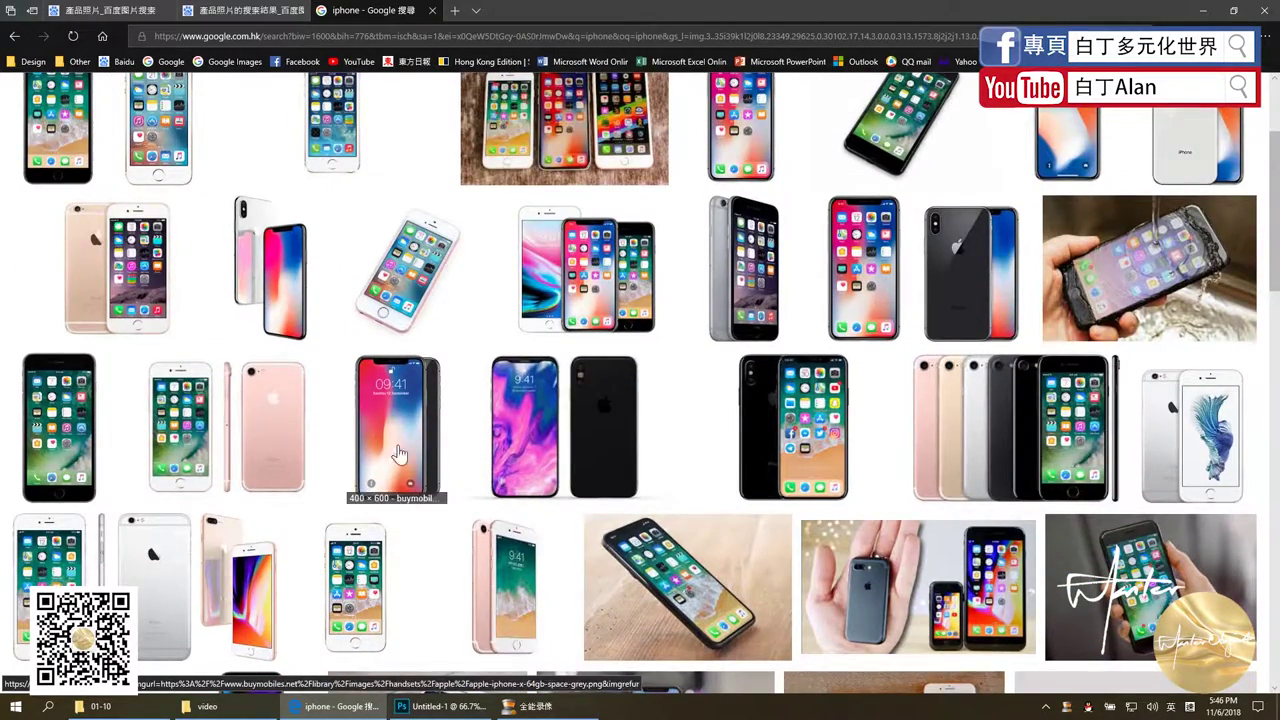
scroll(470, 562, up, 2)
scroll(1100, 390, down, 4)
click(1100, 390)
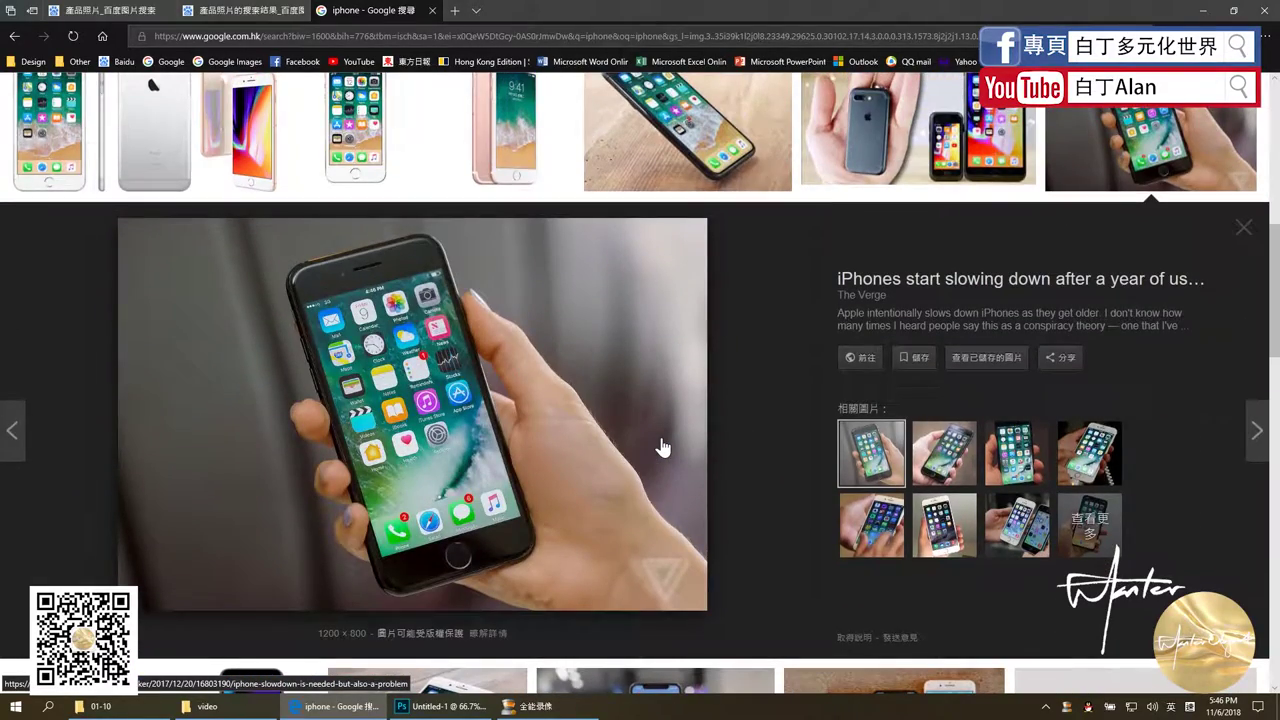
key(Escape)
scroll(657, 443, up, 5)
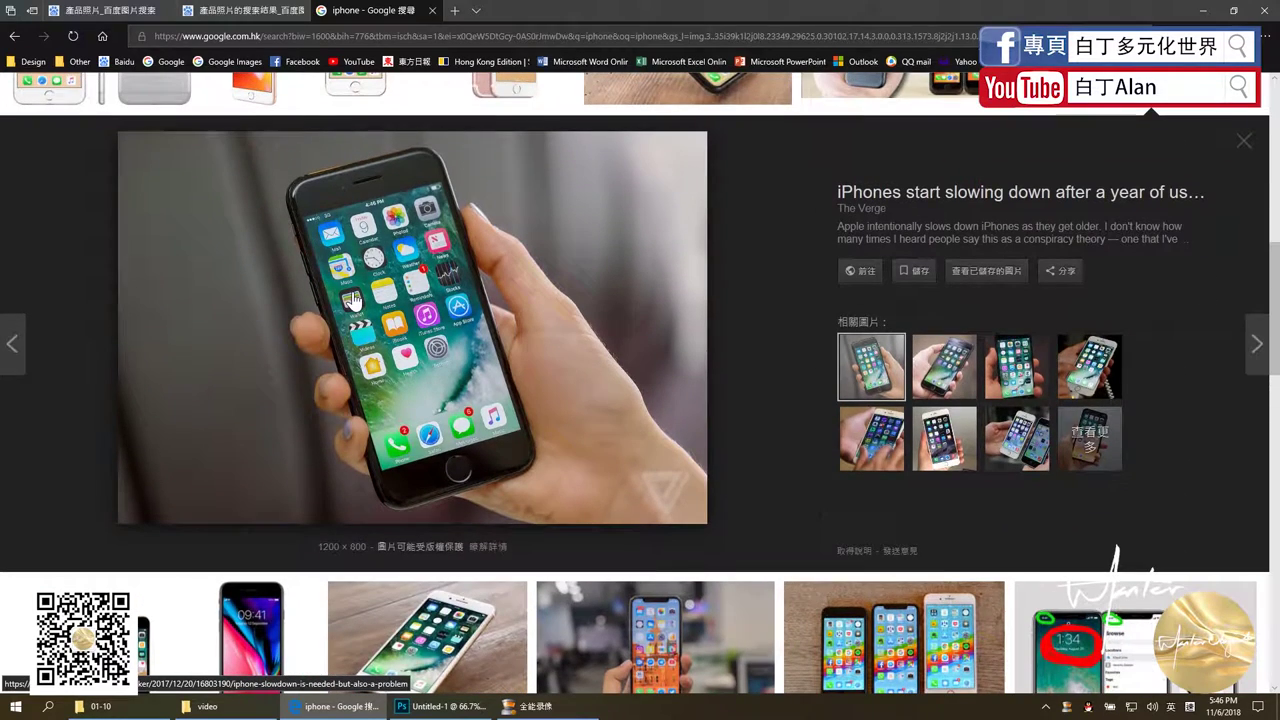
Paste the captured screenshot into the blank Photoshop canvas, then enlarge and reposition it.
click(440, 706)
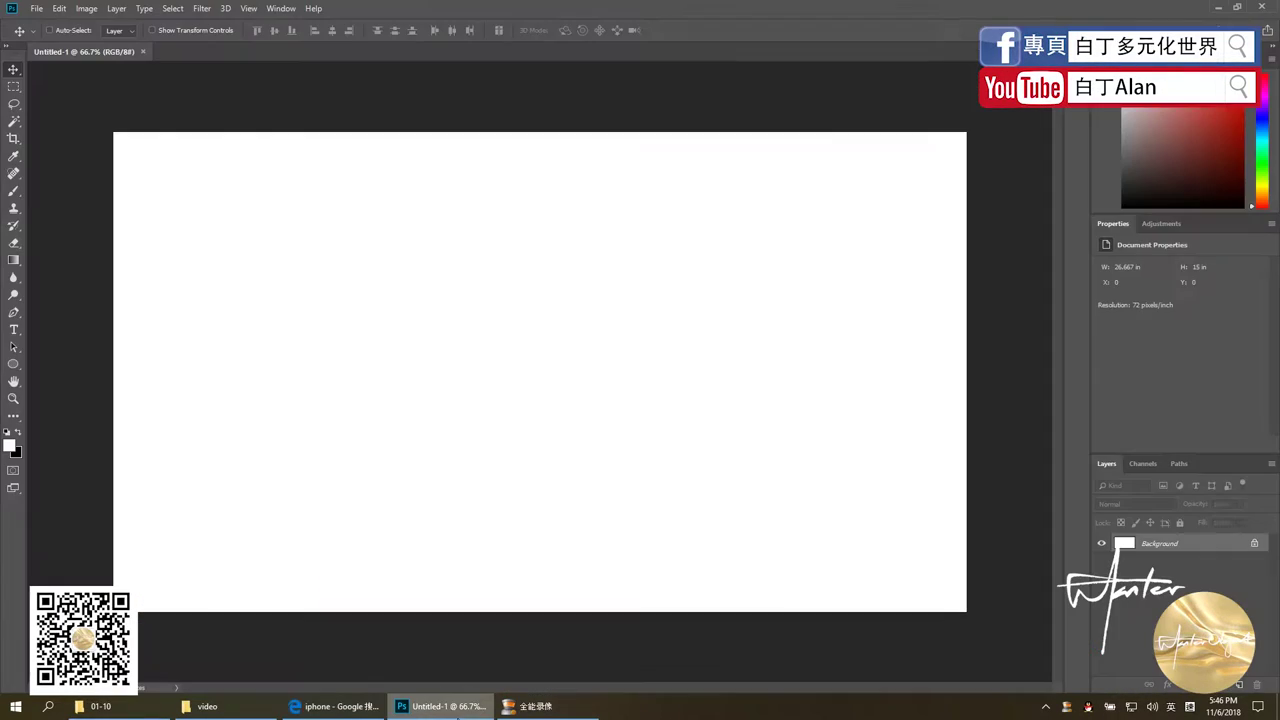
key(ctrl+v)
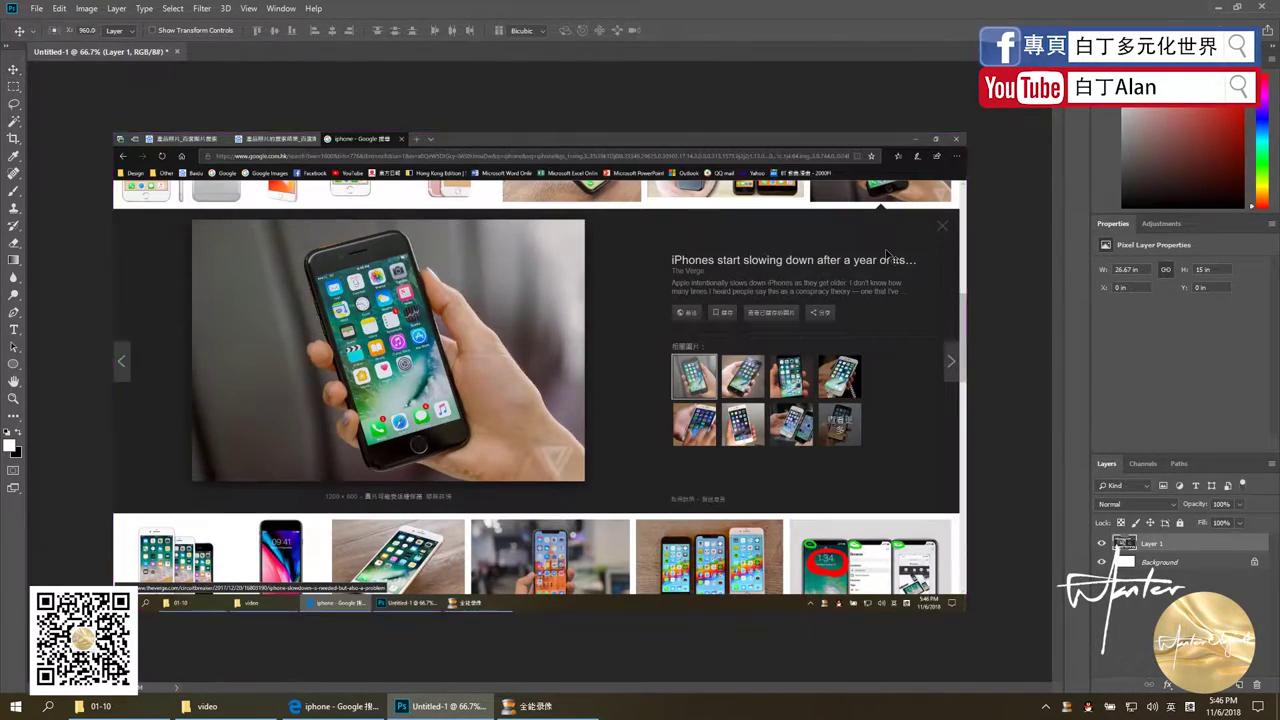
key(ctrl+t)
drag(967, 131, 1079, 69)
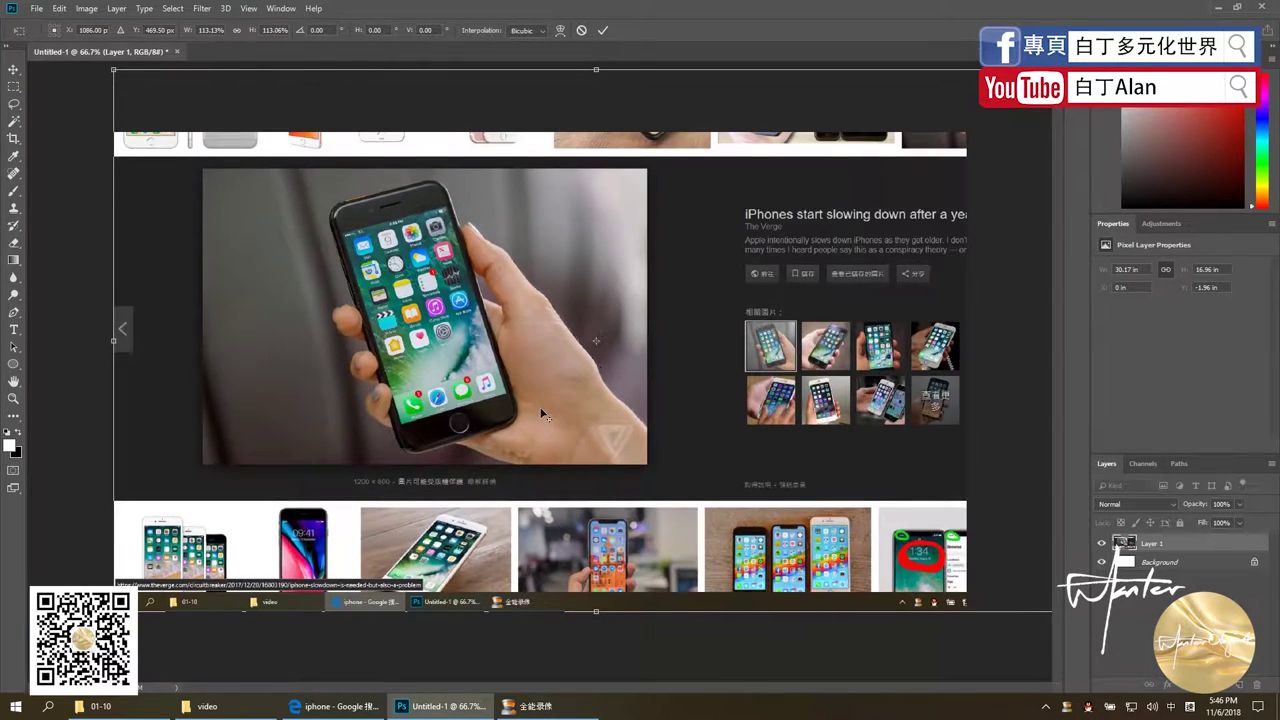
key(ctrl+minus)
drag(219, 550, 135, 600)
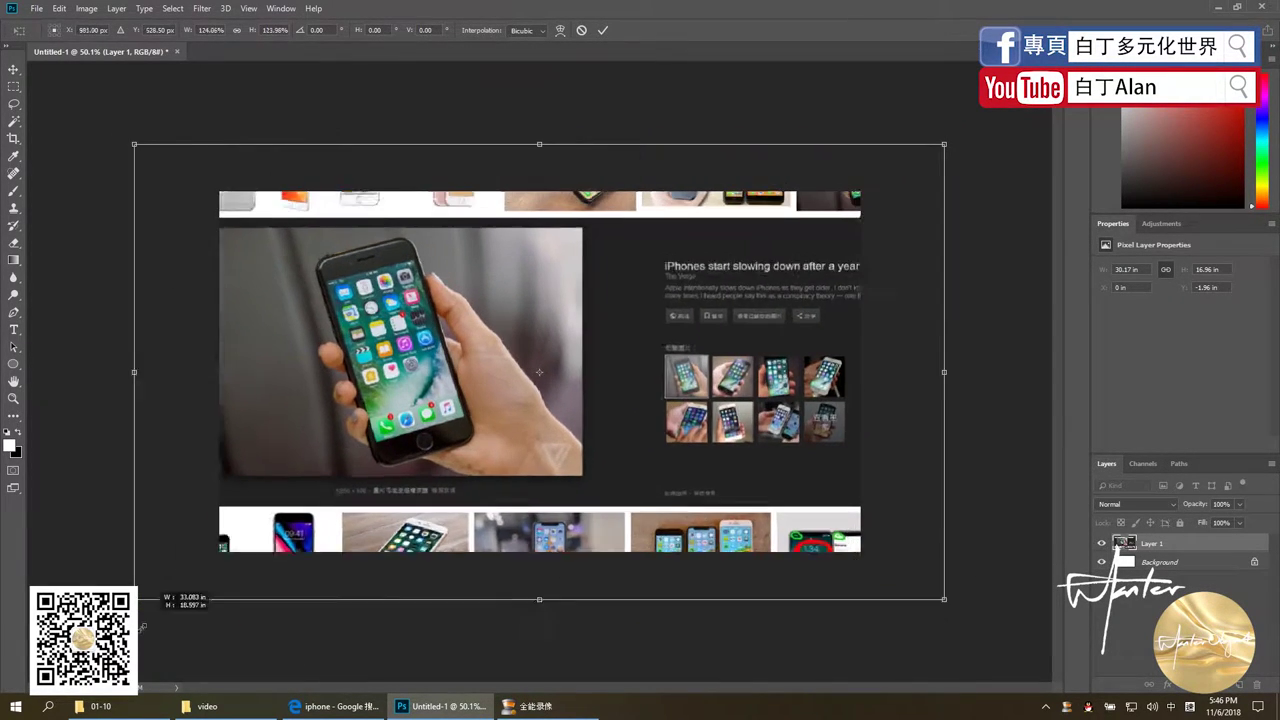
drag(357, 425, 576, 412)
key(Return)
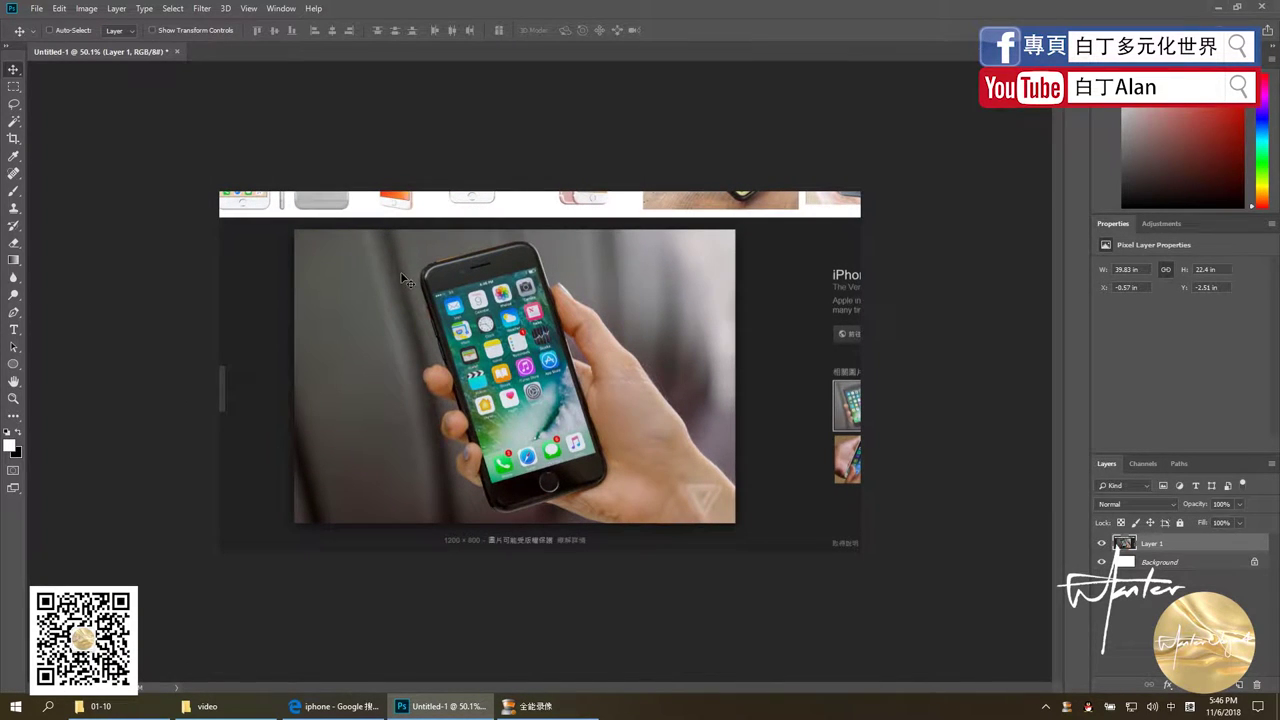
Copy just the hand-held phone photo to Layer 2 and delete the full screenshot layer.
key(m)
key(alt+shift+l)
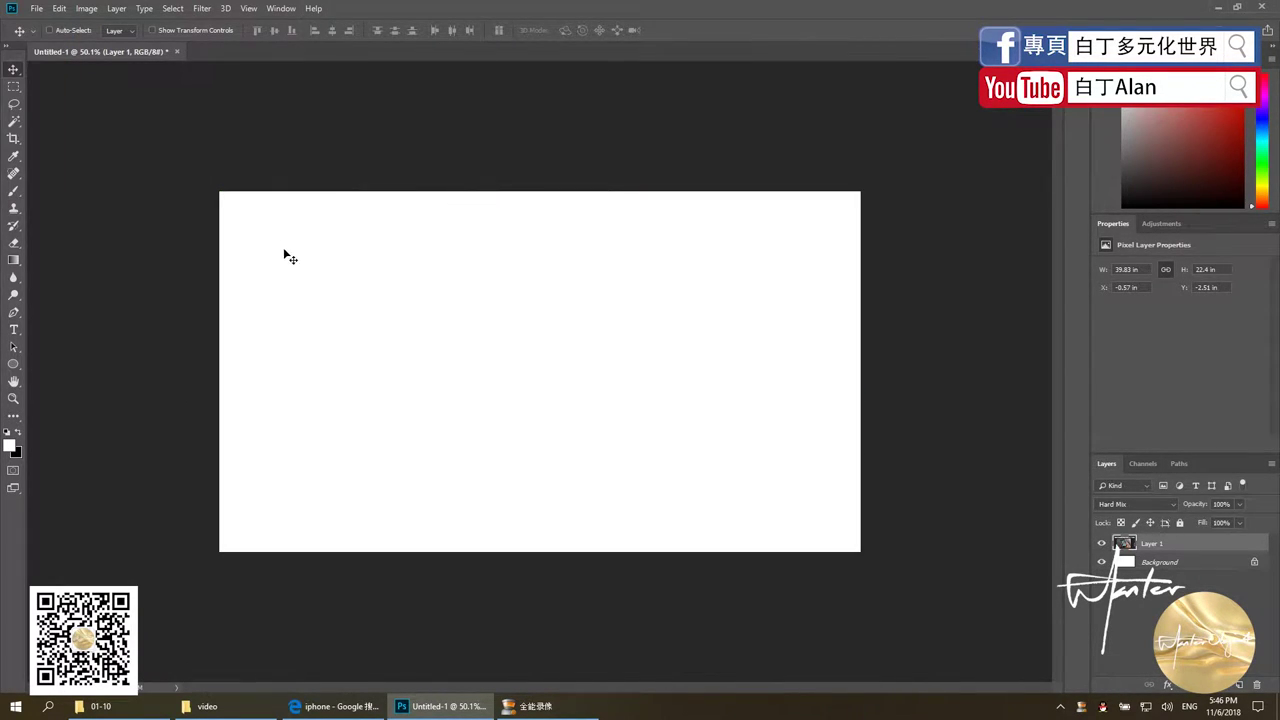
key(alt+shift+n)
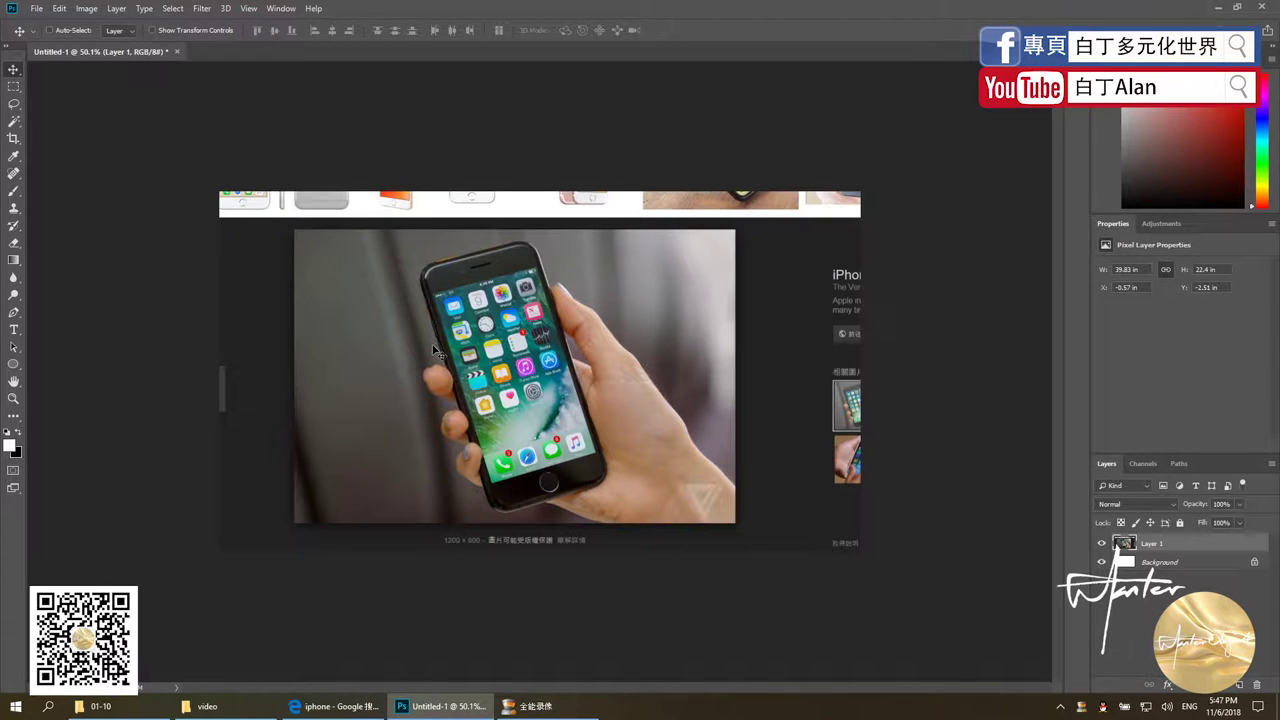
key(m)
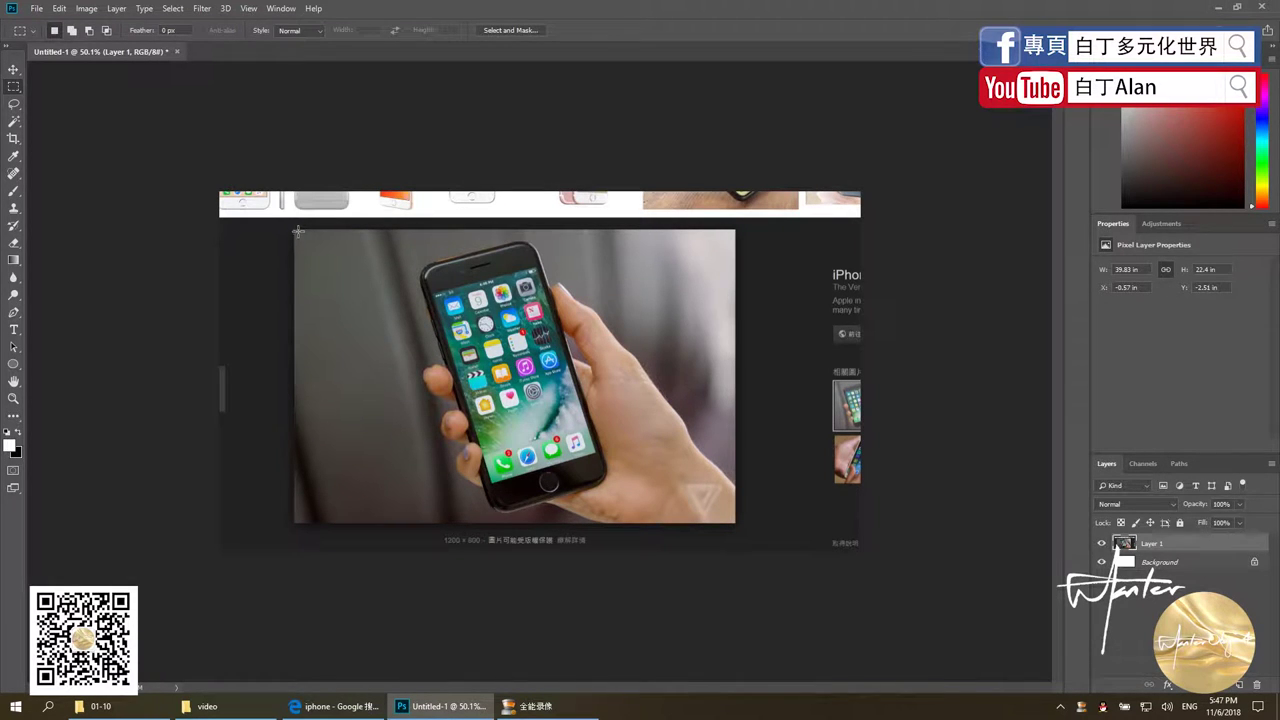
drag(298, 231, 734, 520)
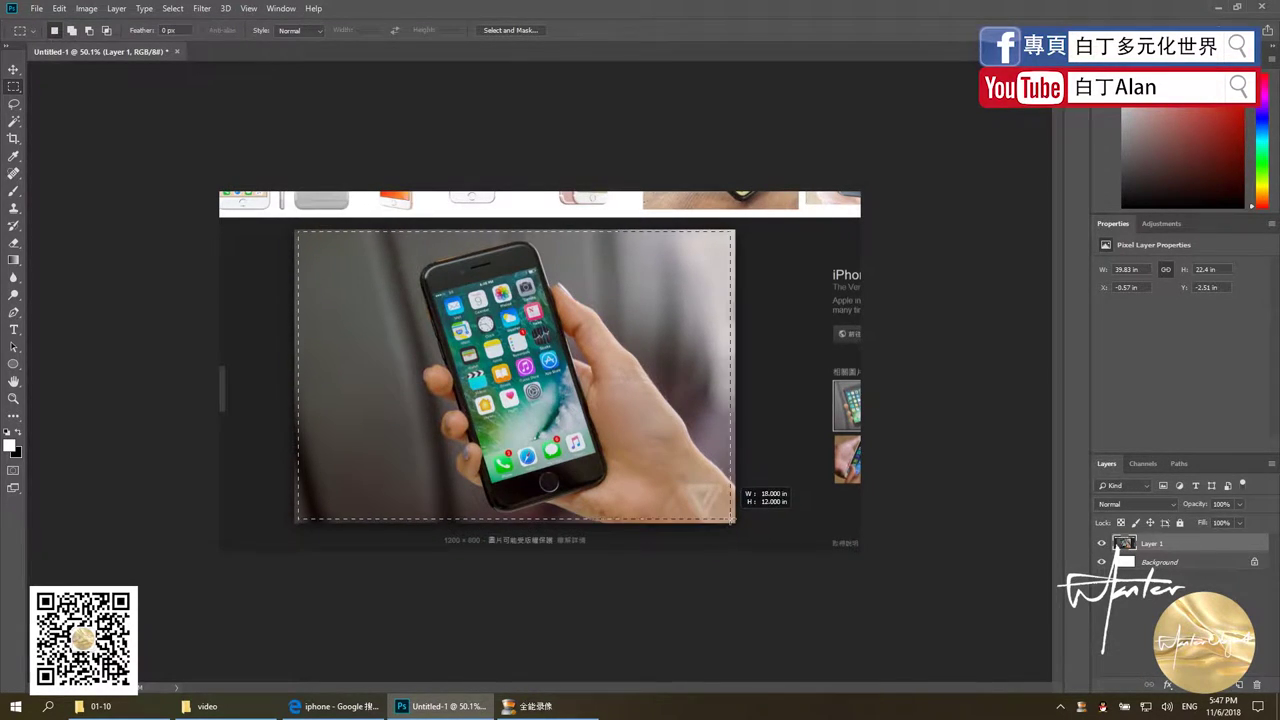
key(ctrl+j)
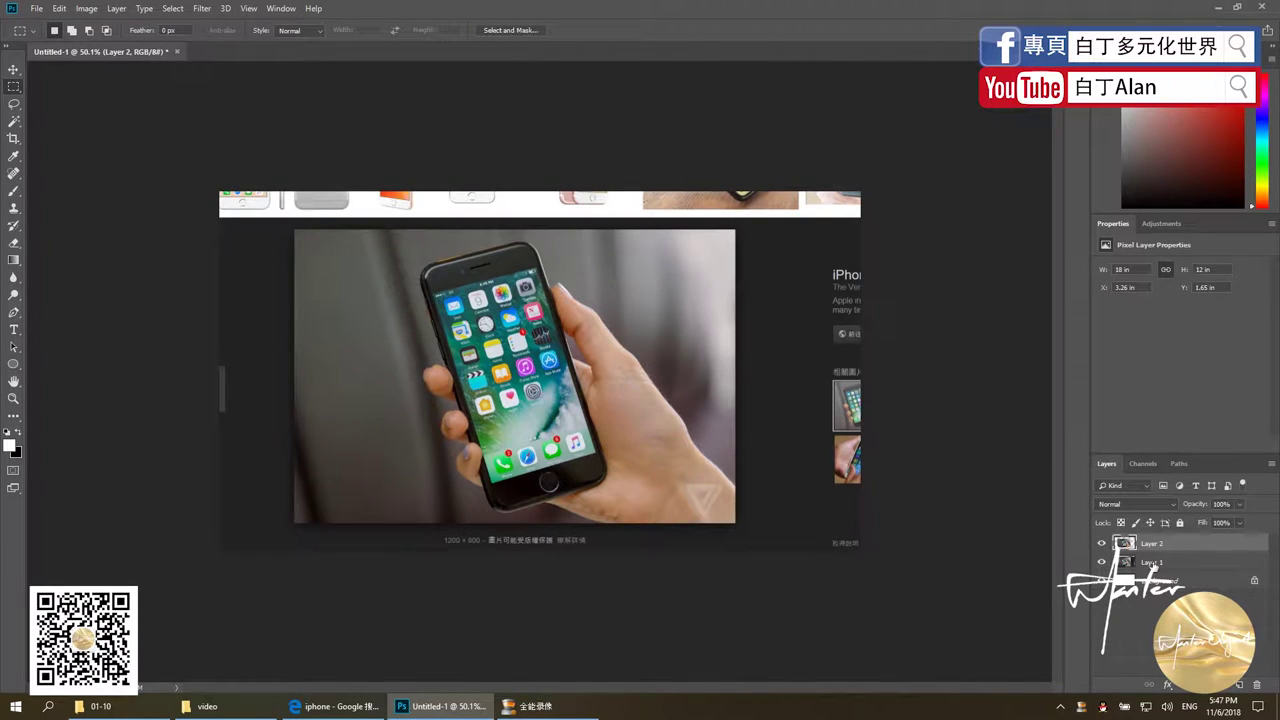
click(1152, 562)
key(Delete)
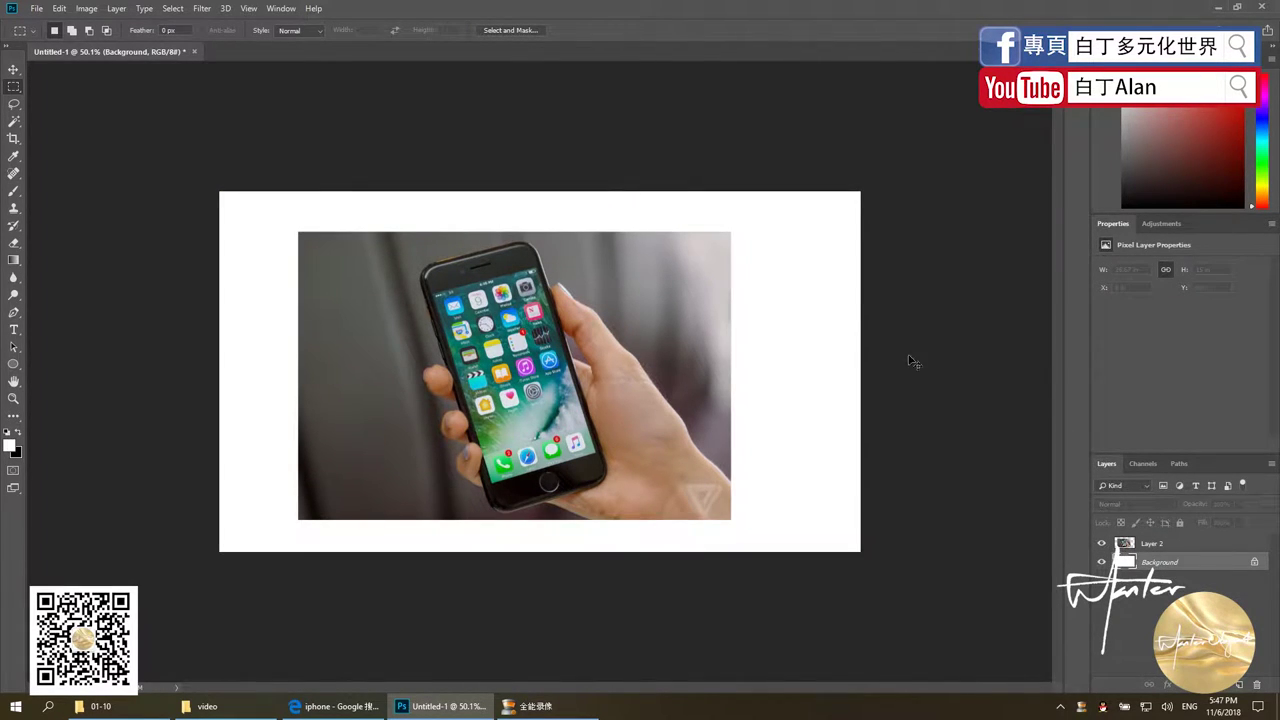
Enlarge the Layer 2 phone photo to about 128% so it spans the canvas height.
click(1170, 545)
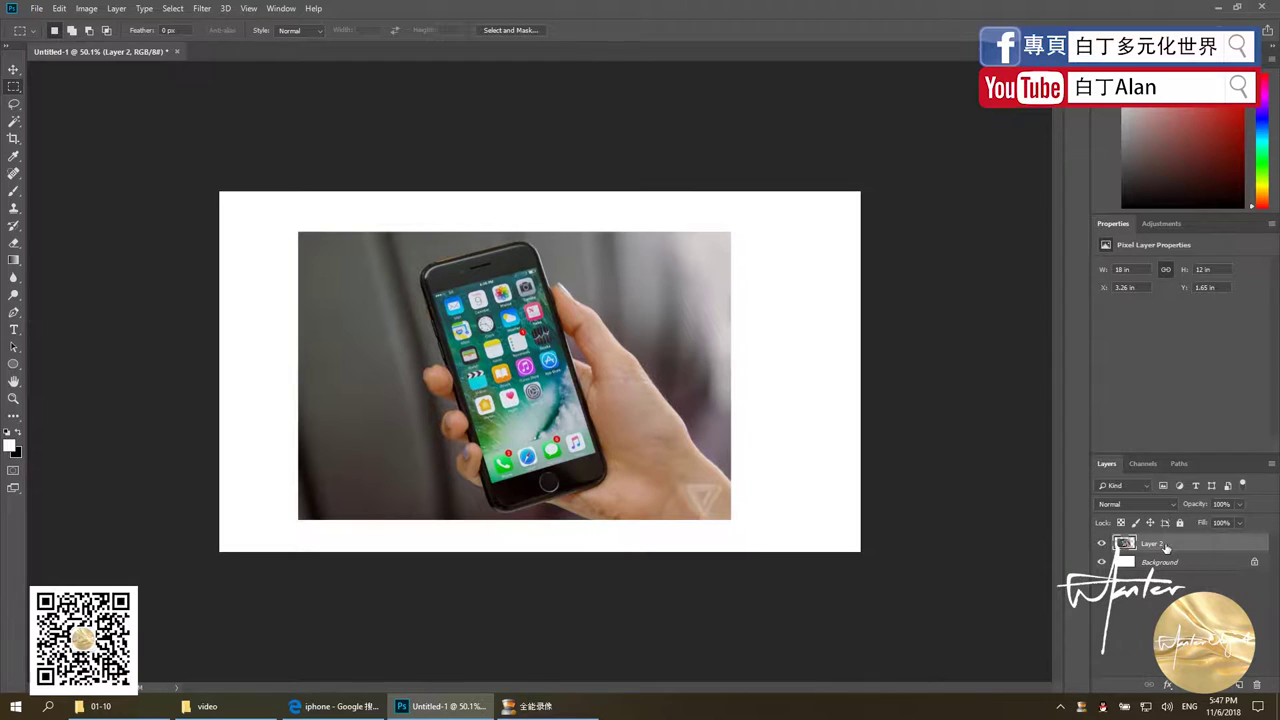
key(ctrl+t)
drag(733, 236, 878, 176)
drag(785, 308, 738, 360)
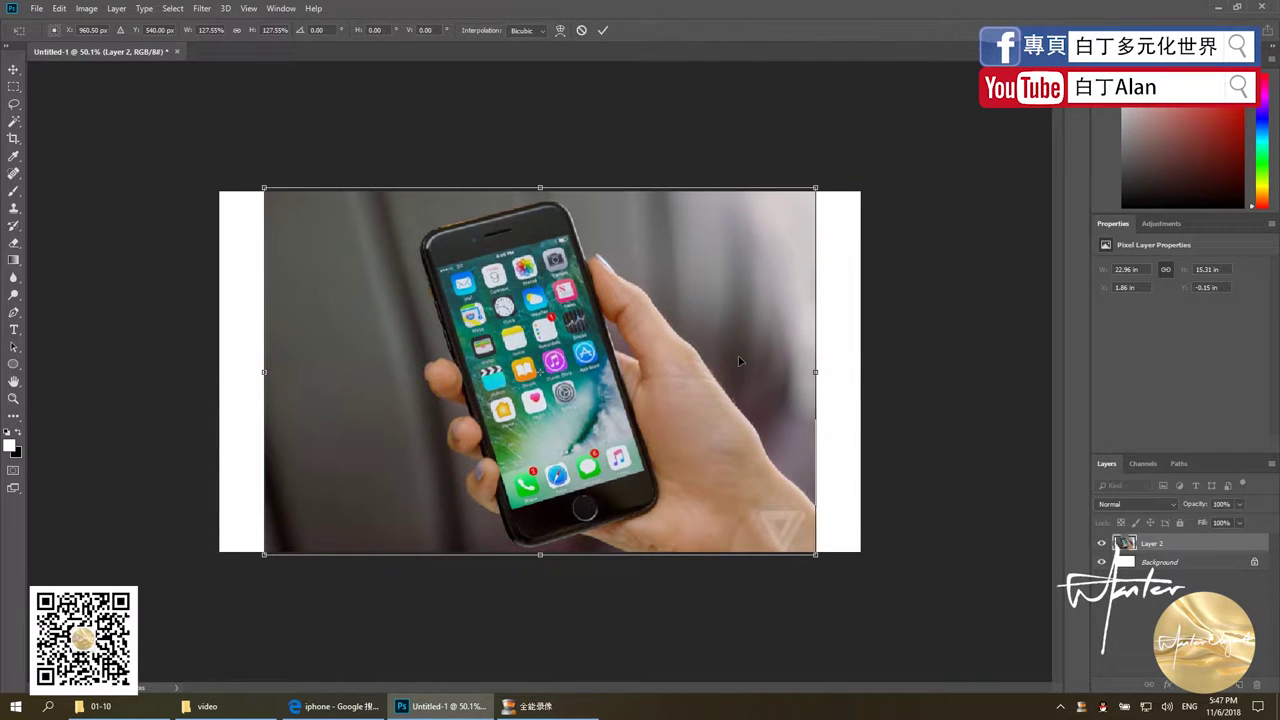
key(Return)
Return to the Google Images 'iphone' results and scroll through them for the iPhone 8 image.
click(335, 706)
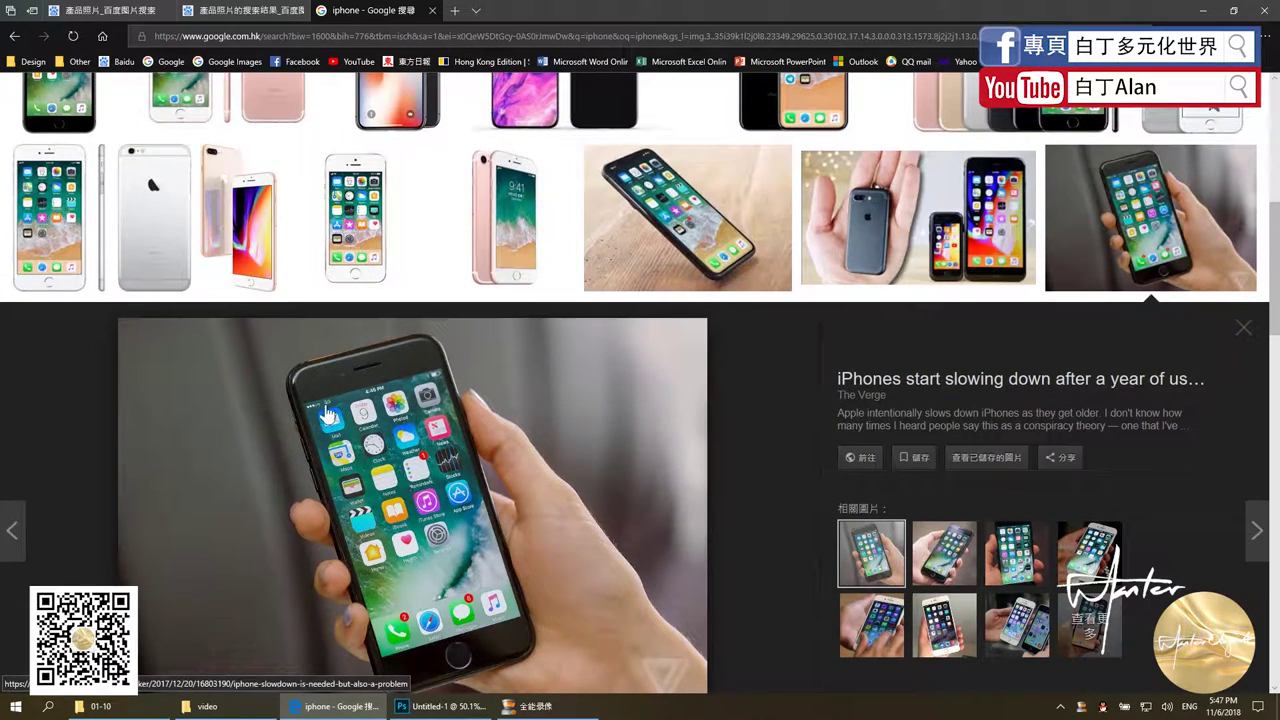
scroll(380, 550, up, 2)
scroll(380, 551, down, 2)
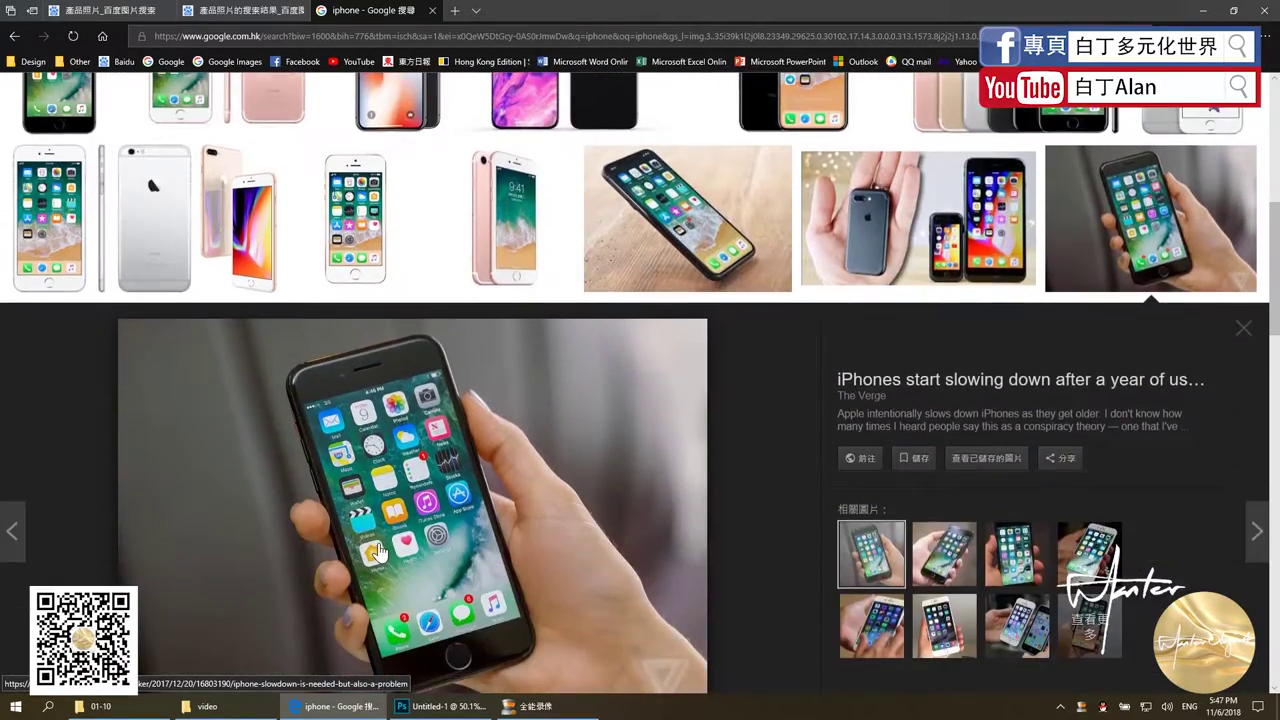
scroll(380, 551, up, 3)
scroll(380, 551, down, 2)
scroll(380, 551, down, 2)
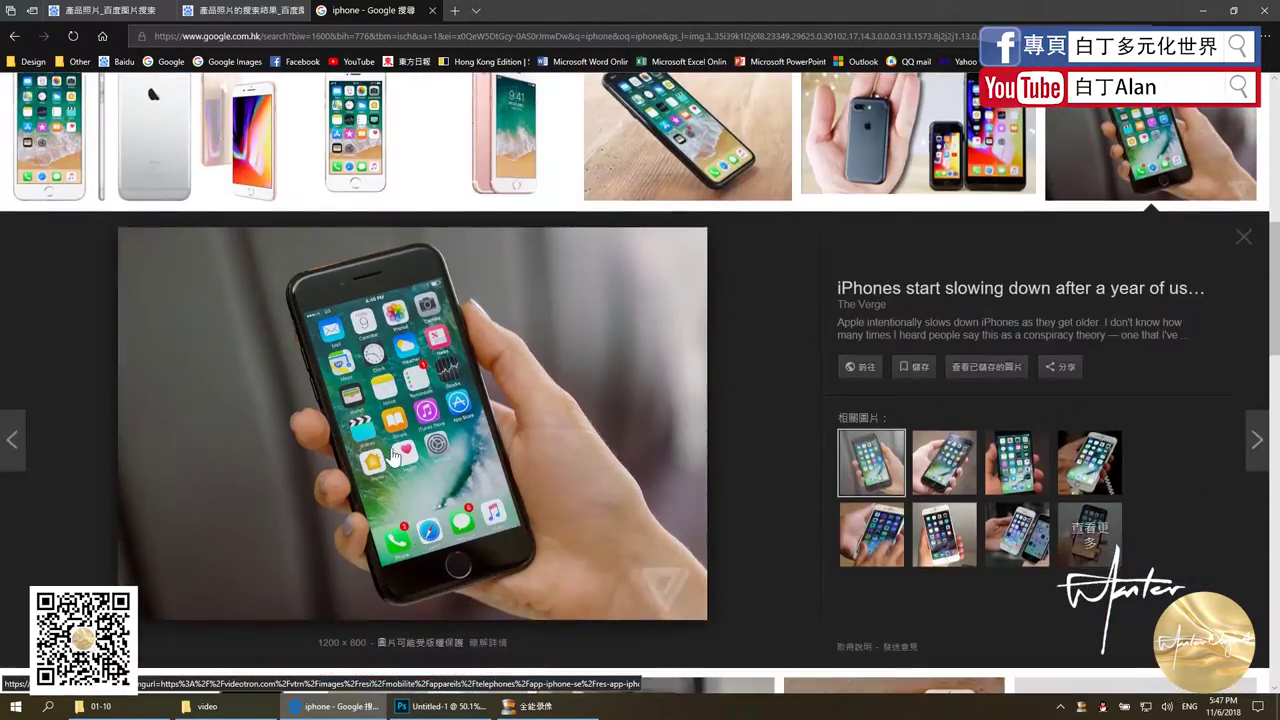
scroll(386, 430, up, 4)
scroll(386, 497, down, 3)
scroll(386, 497, up, 2)
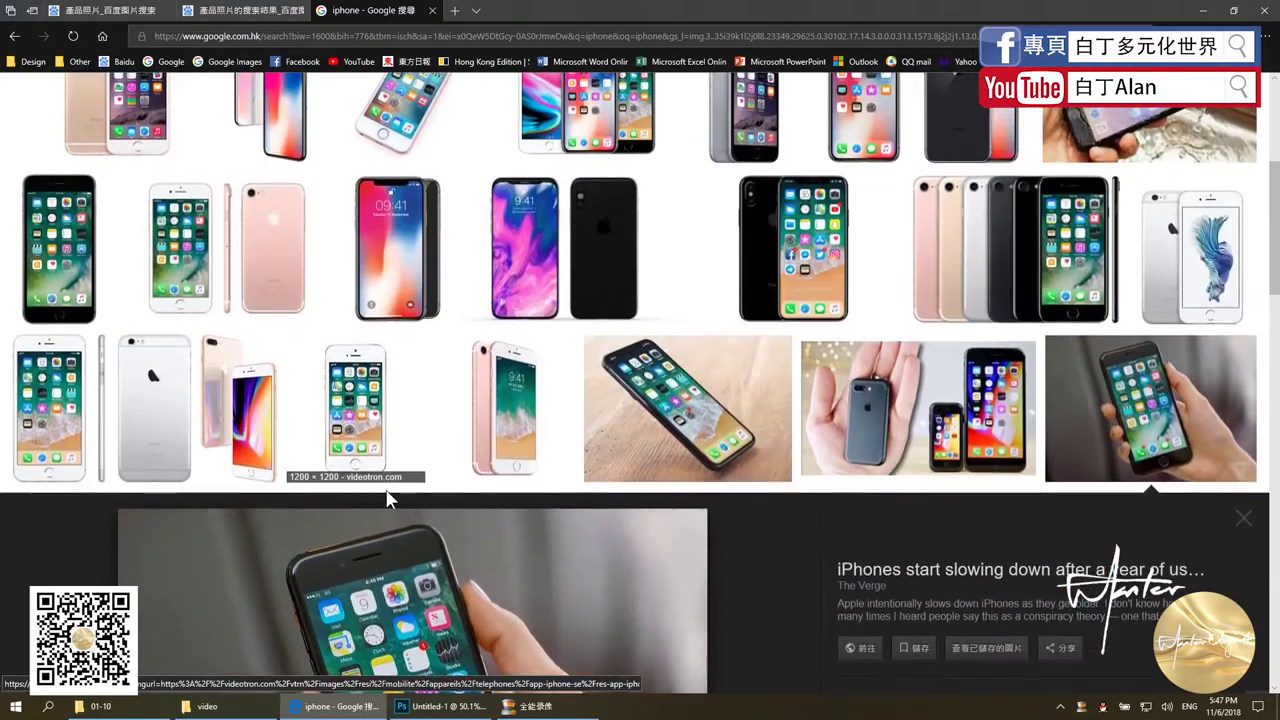
scroll(386, 498, up, 4)
scroll(386, 500, down, 5)
scroll(390, 480, down, 3)
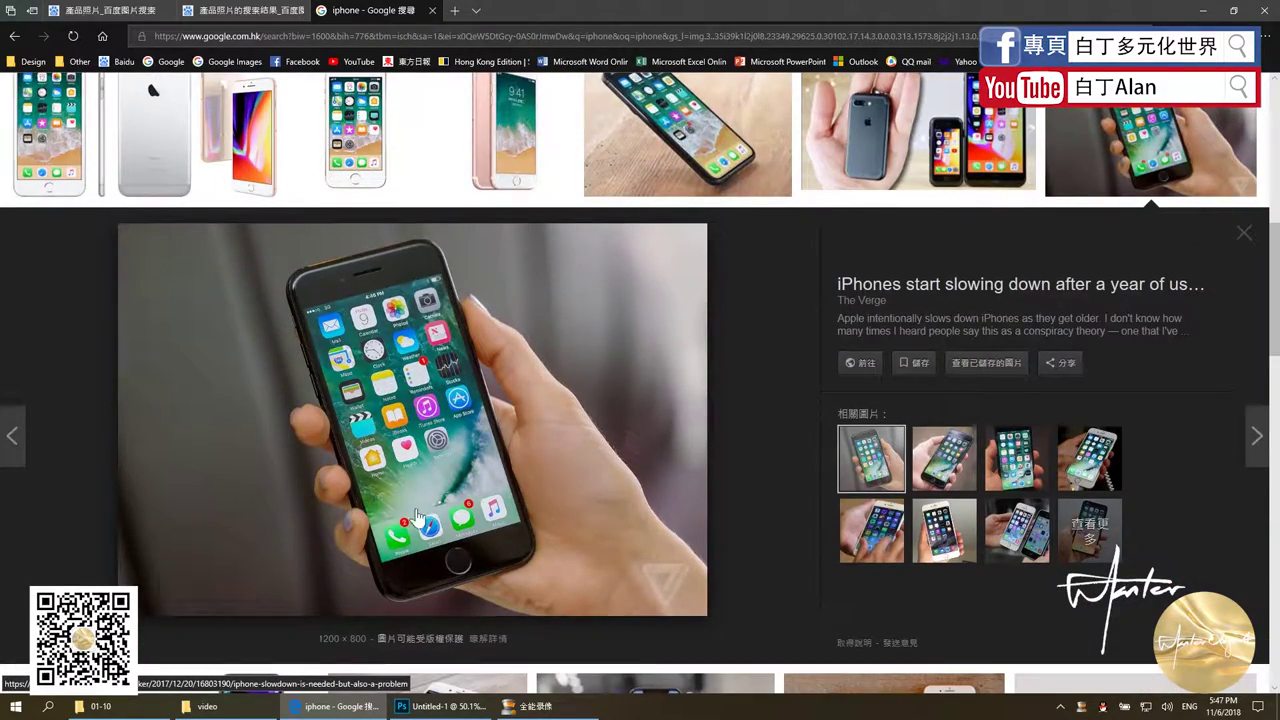
scroll(407, 510, up, 2)
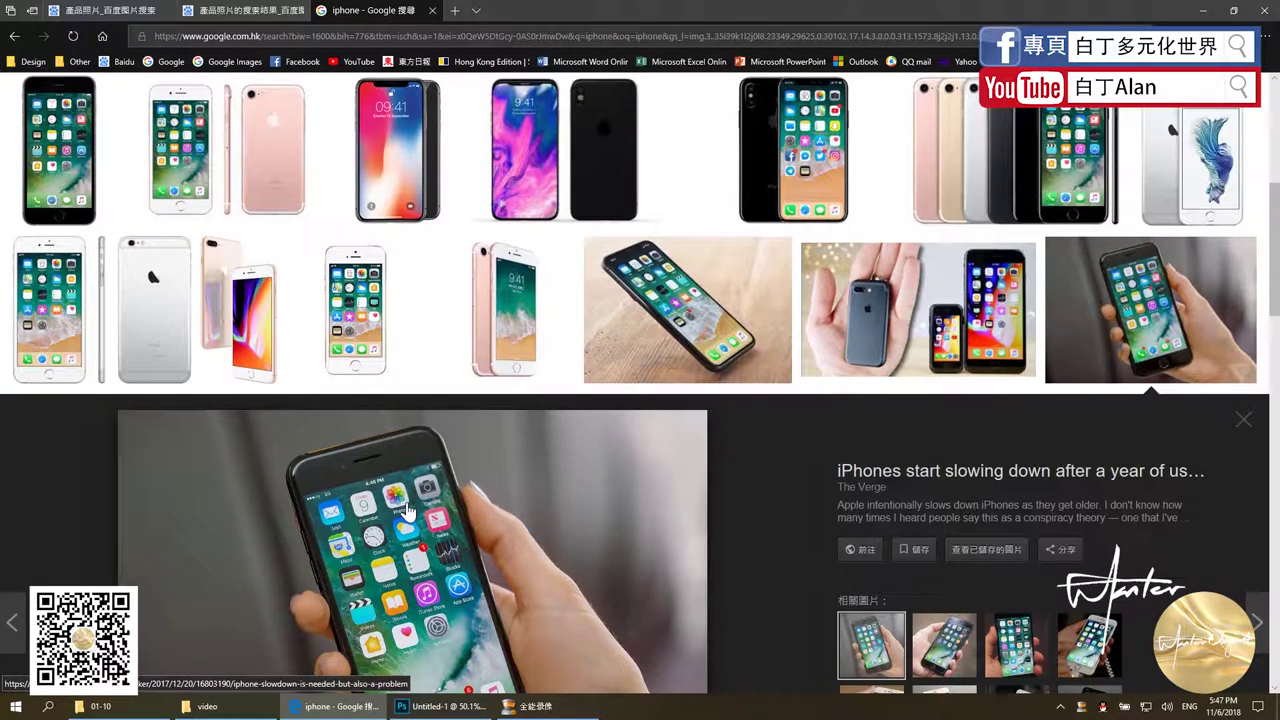
scroll(407, 510, down, 3)
scroll(406, 513, down, 3)
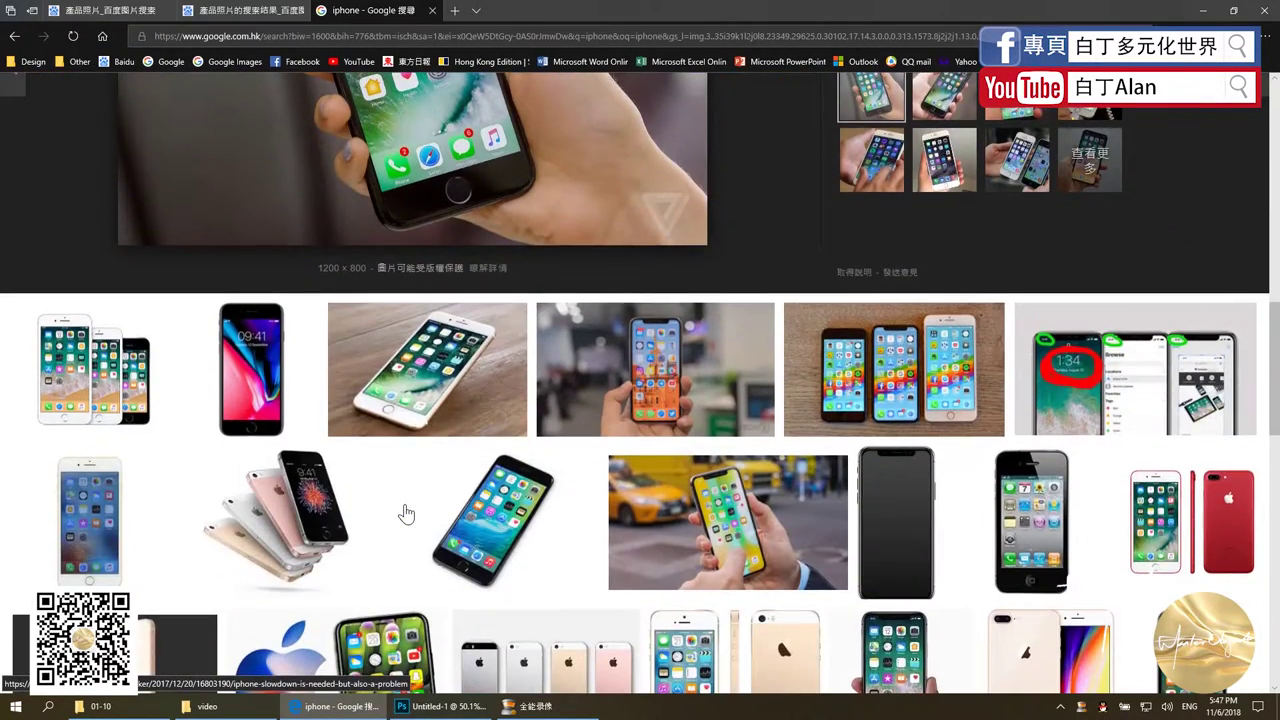
Open the large preview of the iPhone 8 09:41 lock-screen image and return to Photoshop.
click(243, 410)
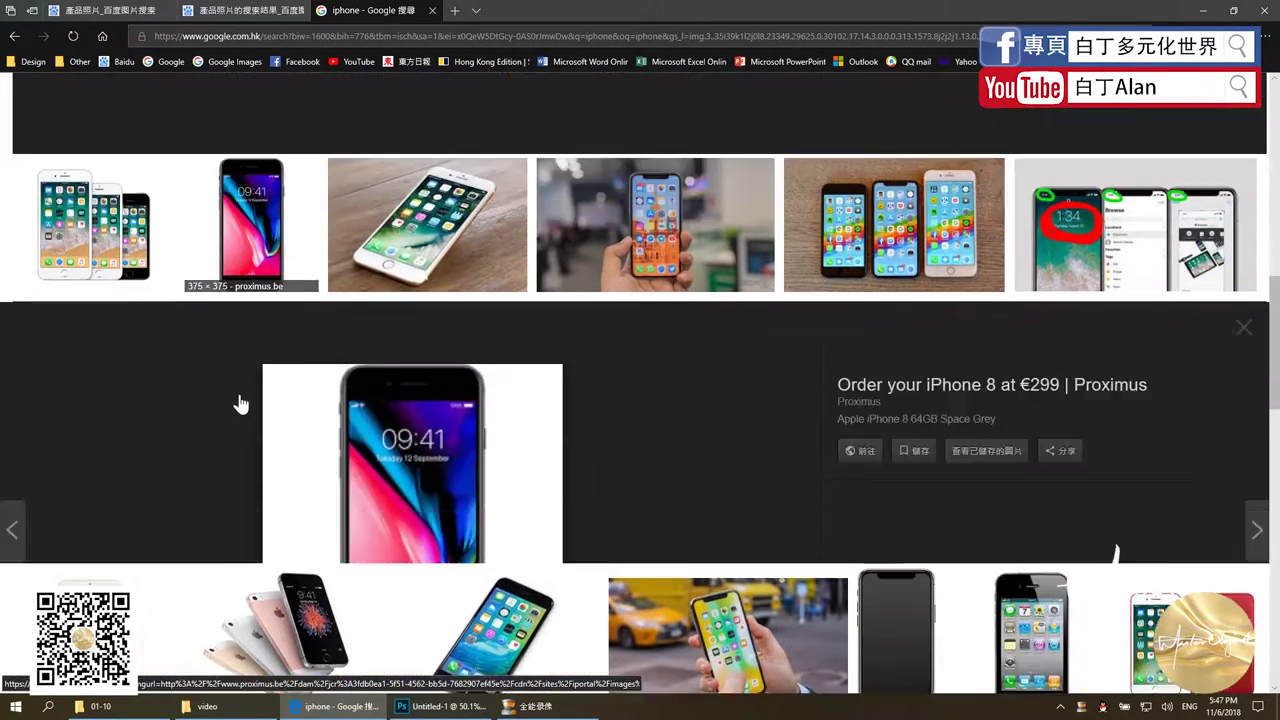
scroll(395, 390, down, 2)
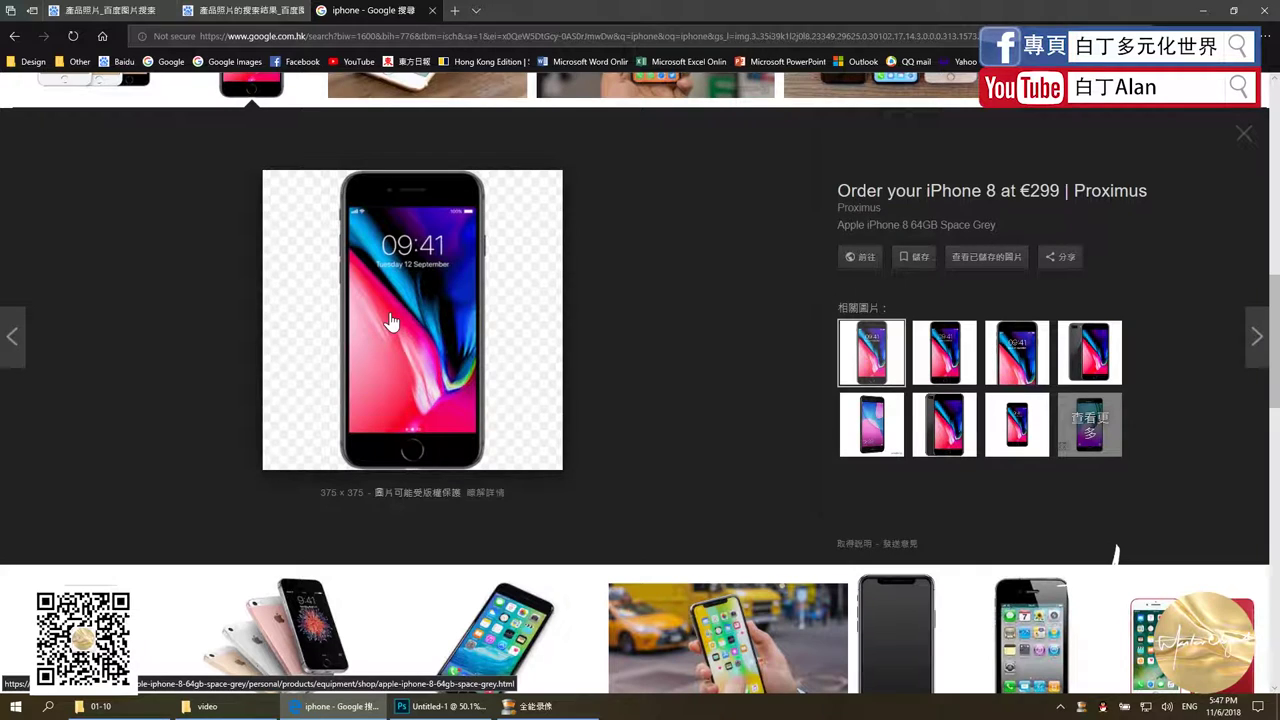
click(440, 706)
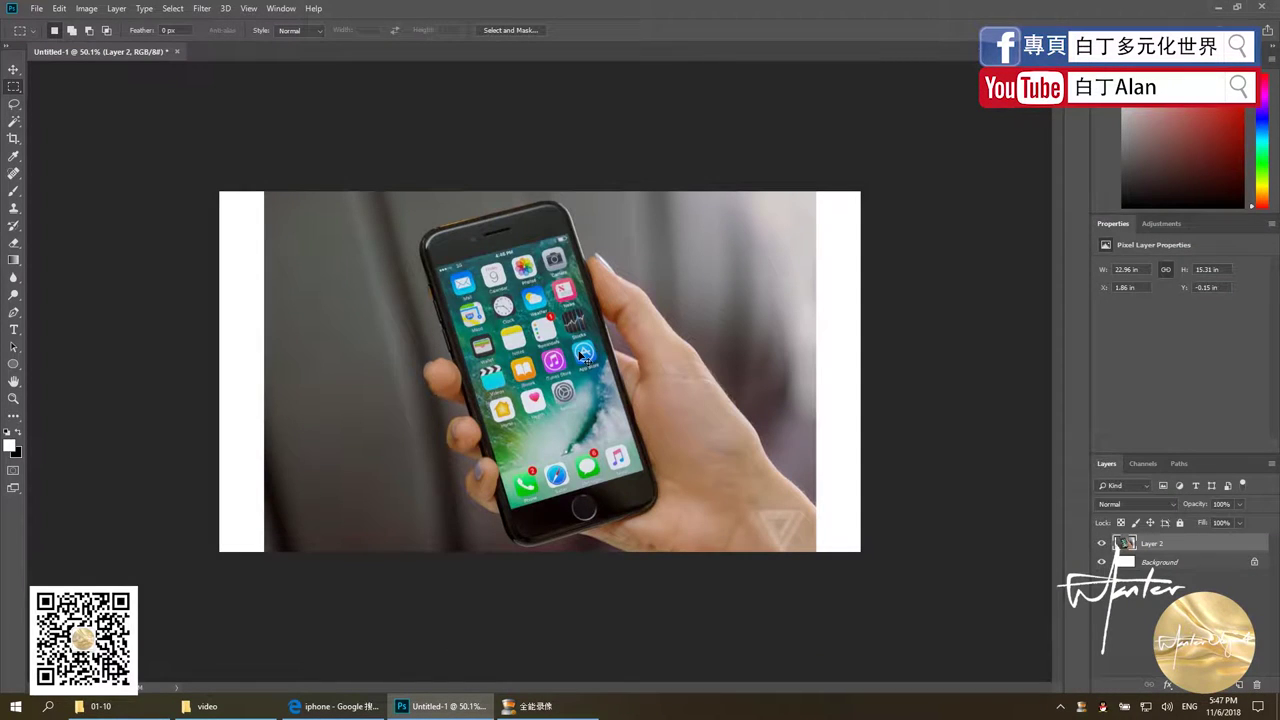
Paste the iPhone 8 image, copy its lock screen to Layer 4, and delete Layer 3.
key(ctrl+v)
scroll(341, 249, up, 2)
scroll(341, 249, up, 2)
scroll(341, 249, up, 2)
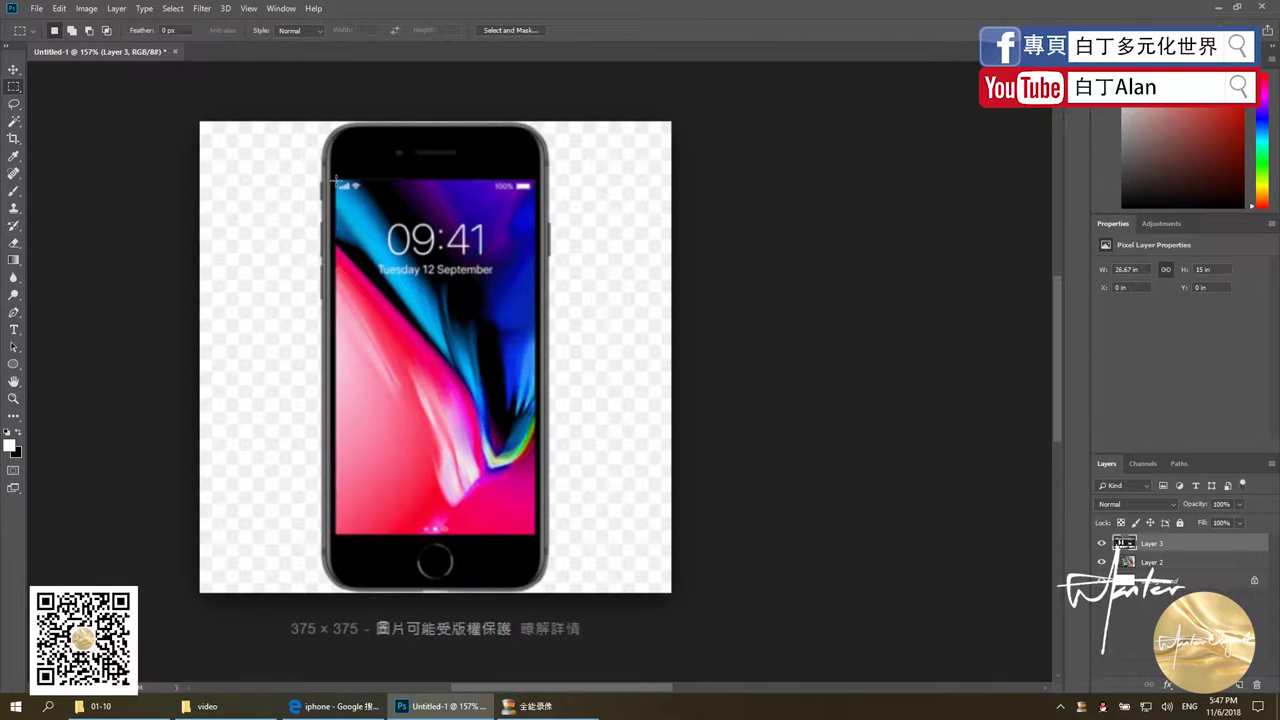
drag(336, 181, 533, 534)
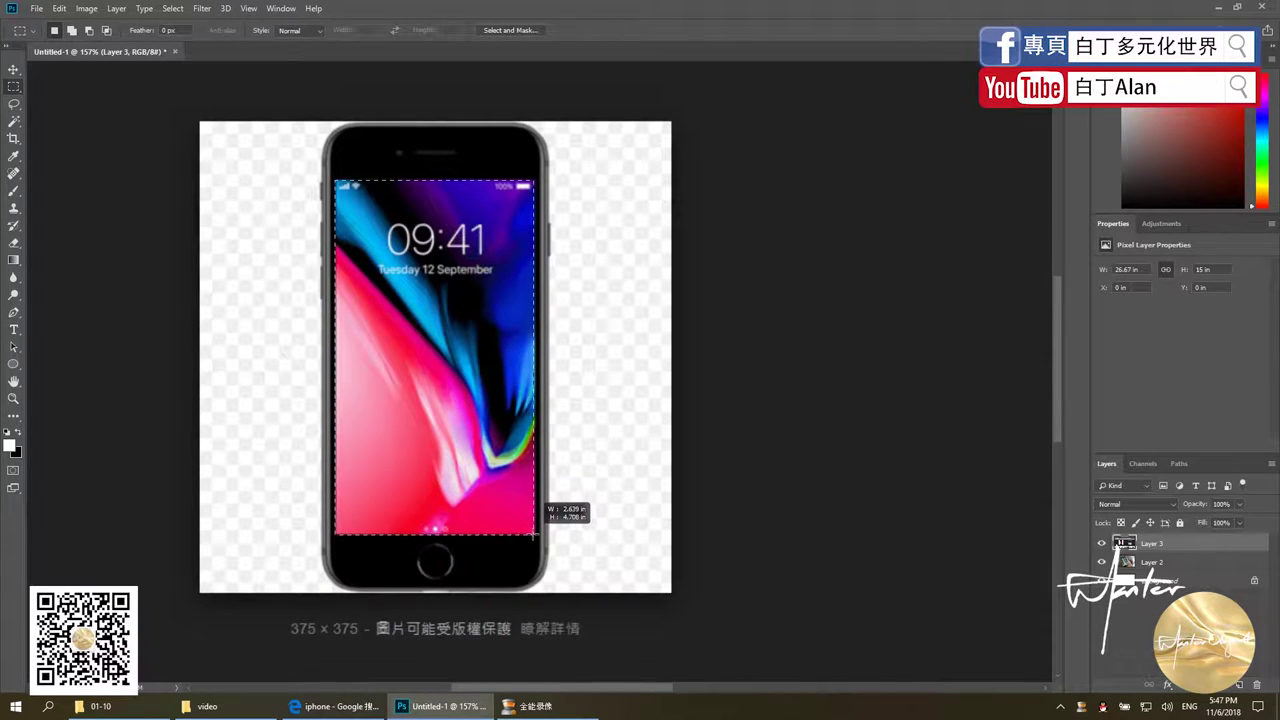
drag(533, 534, 534, 535)
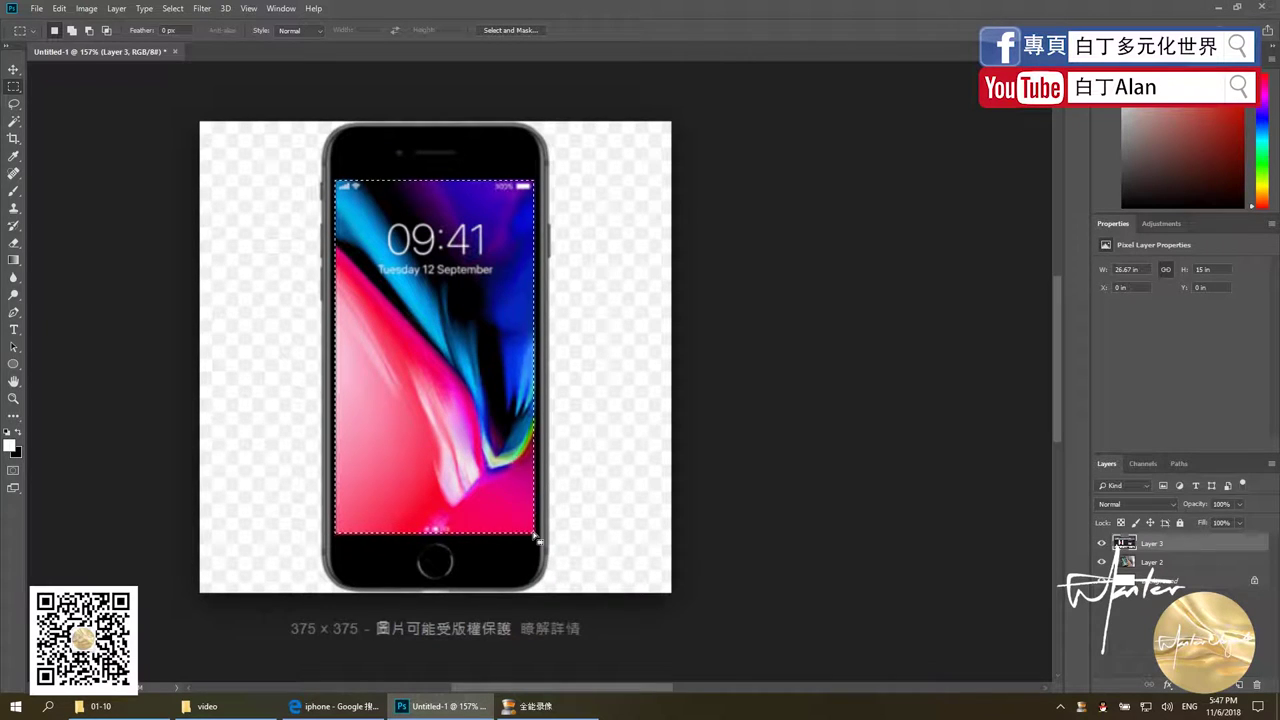
key(ctrl+j)
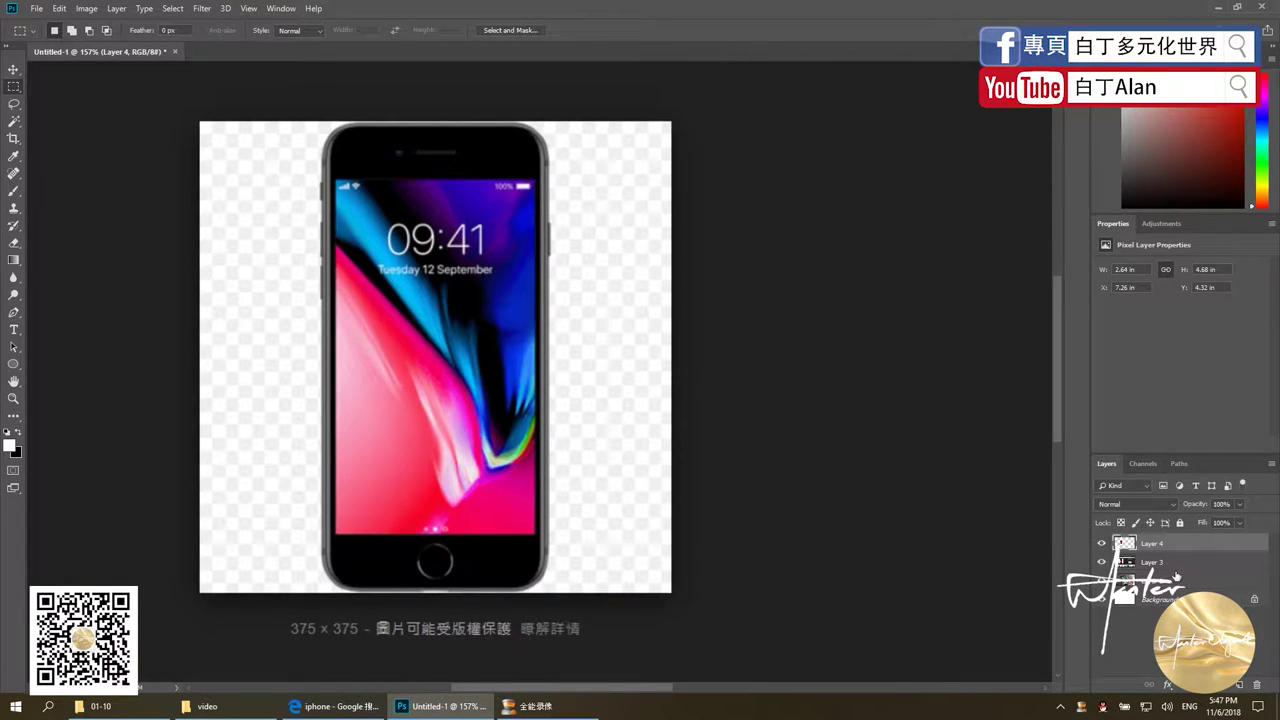
click(1179, 563)
key(Delete)
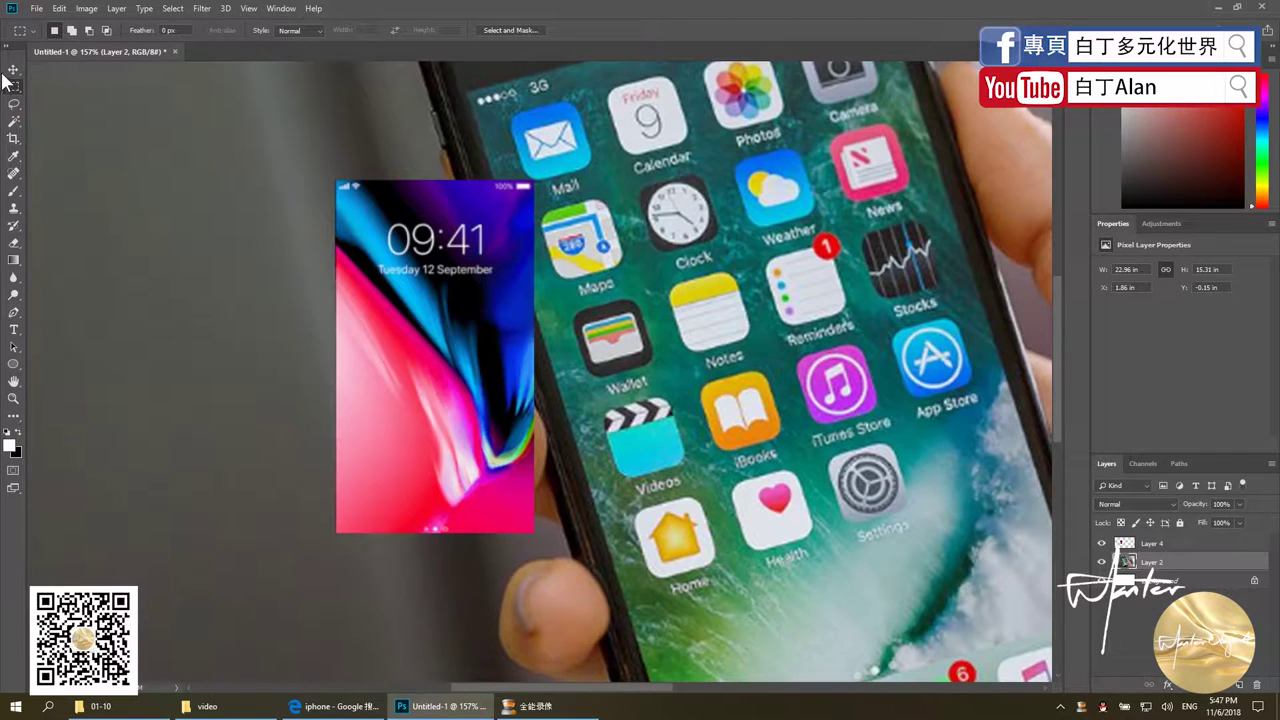
Move the lock-screen piece over the hand-held phone's screen.
click(14, 69)
drag(370, 257, 269, 330)
key(ctrl+0)
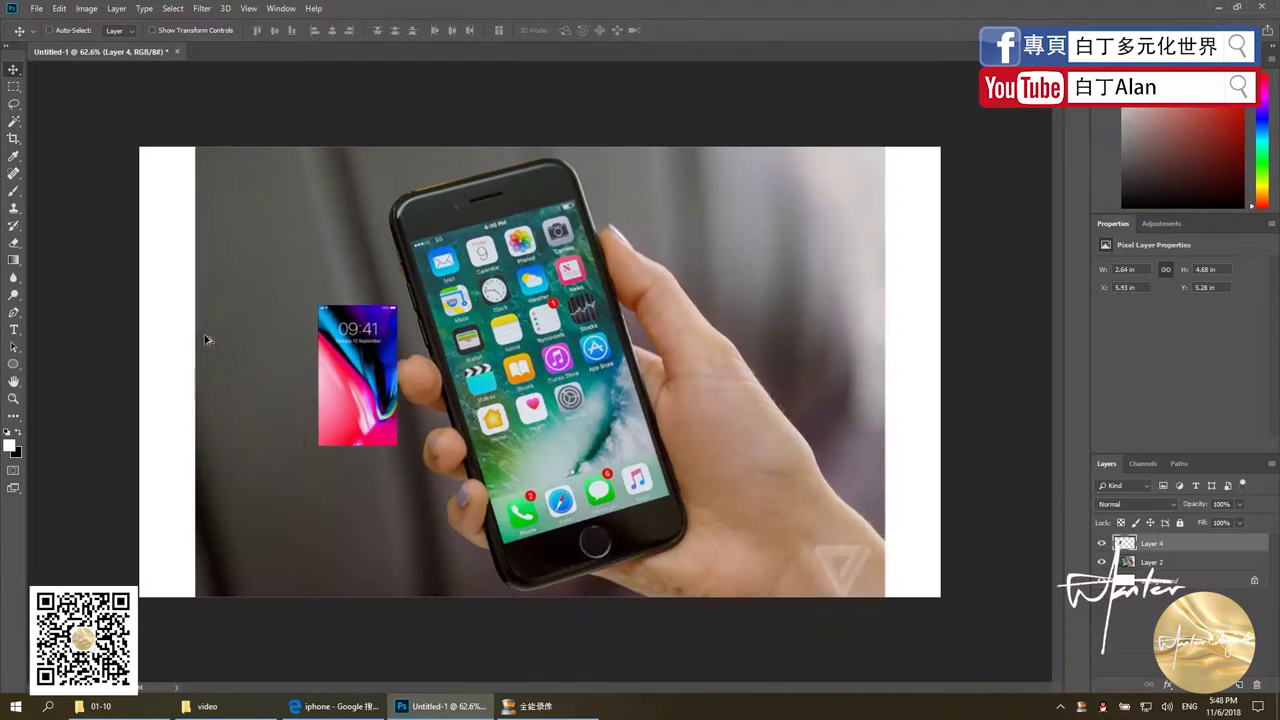
drag(366, 384, 330, 398)
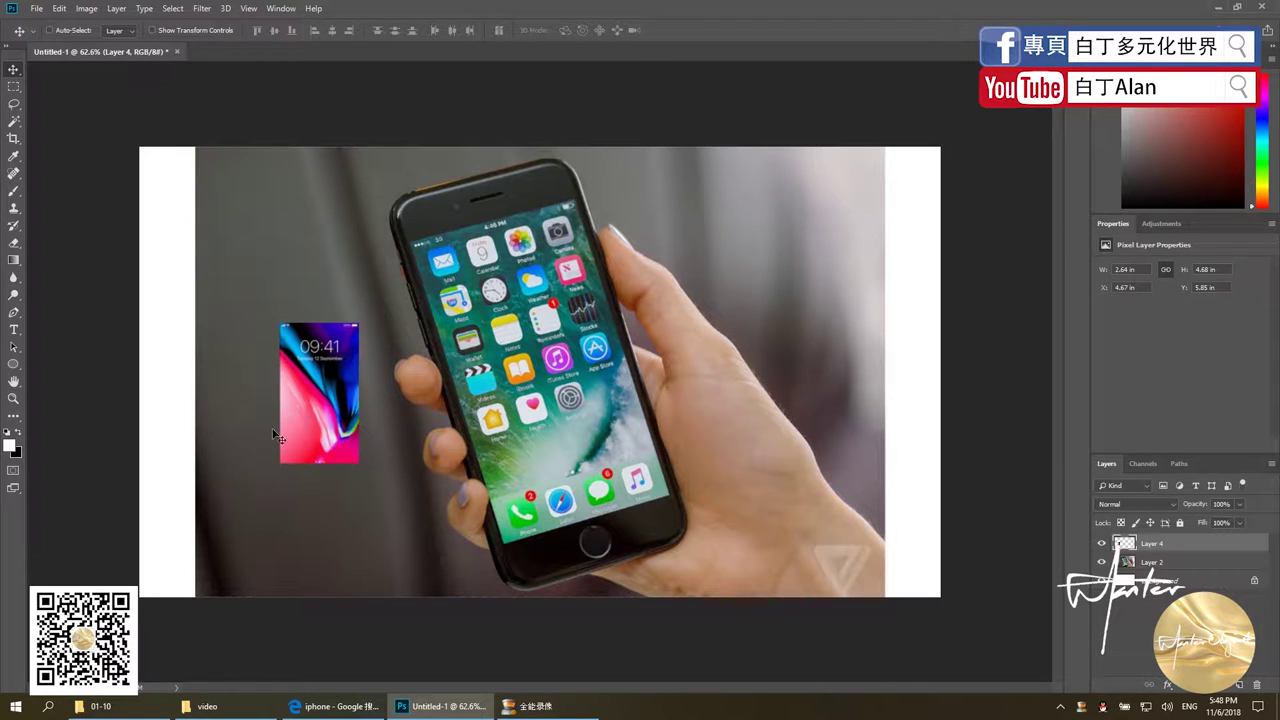
drag(273, 430, 403, 414)
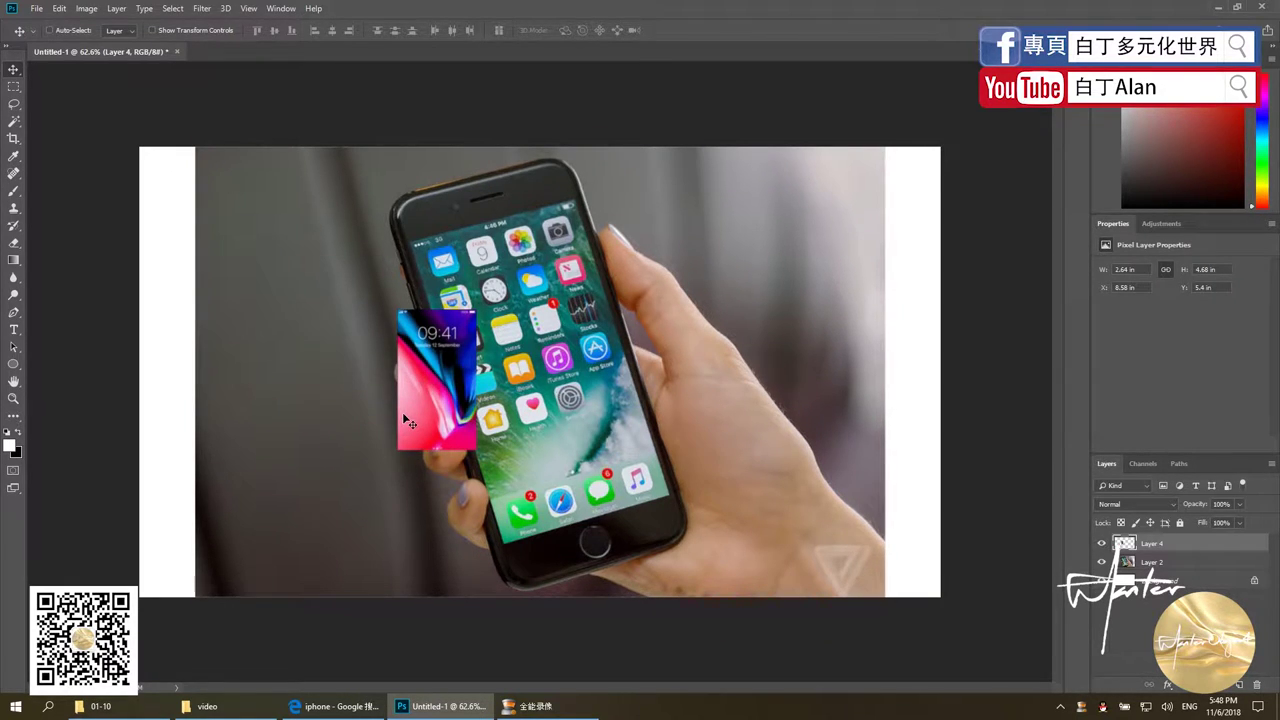
drag(403, 413, 539, 378)
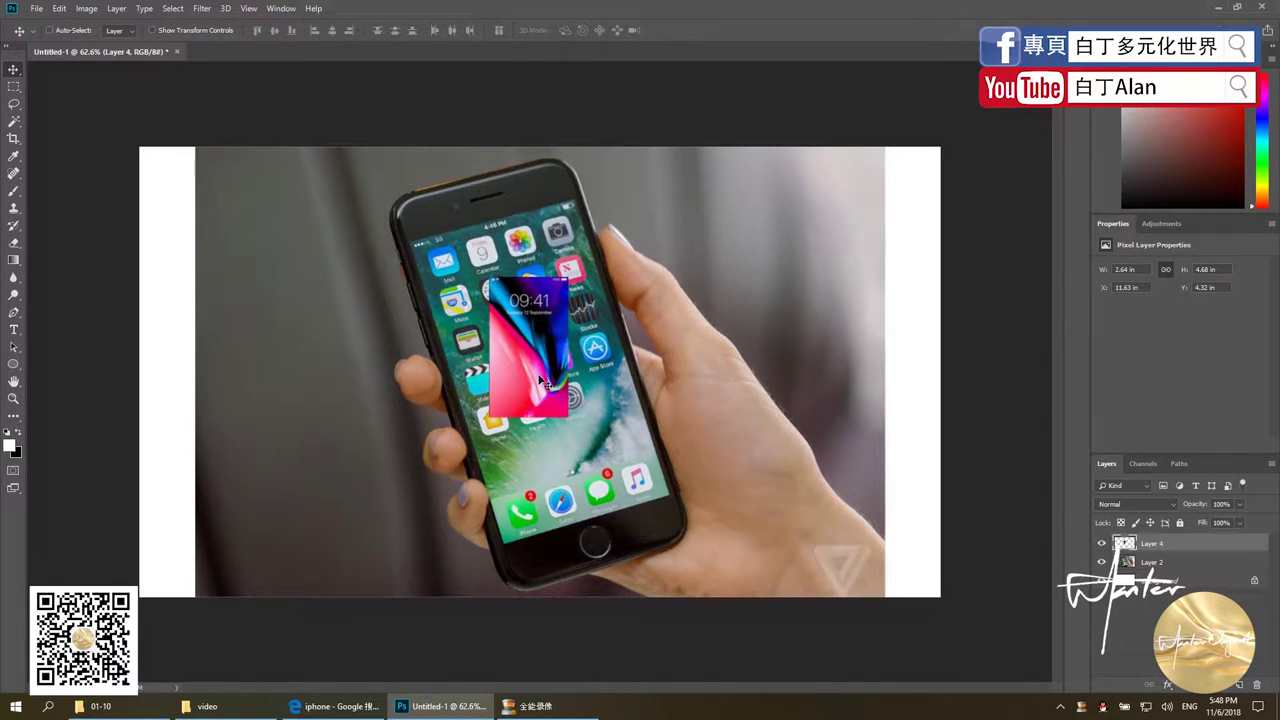
key(ctrl+t)
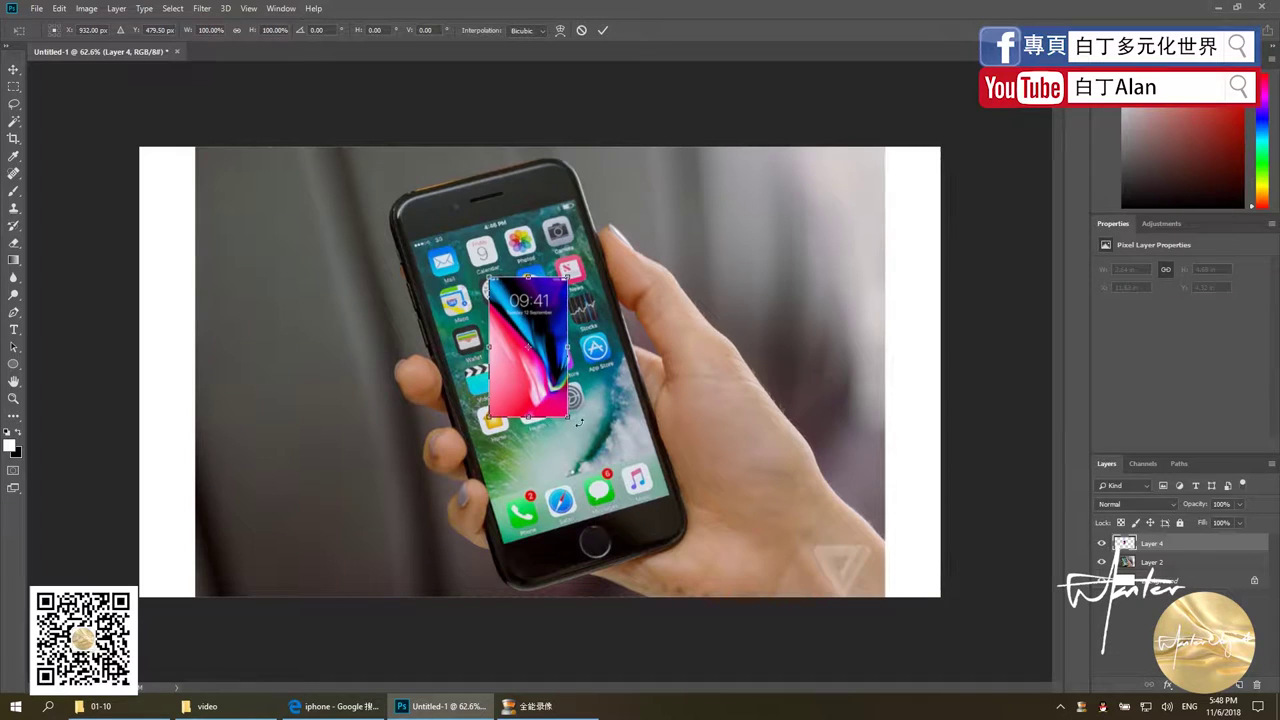
Rotate the lock screen about -16.65° and scale it to roughly 195% × 217% over the phone's display.
mouse_move(566, 420)
mouse_down()
mouse_move(590, 424)
mouse_move(576, 432)
mouse_up()
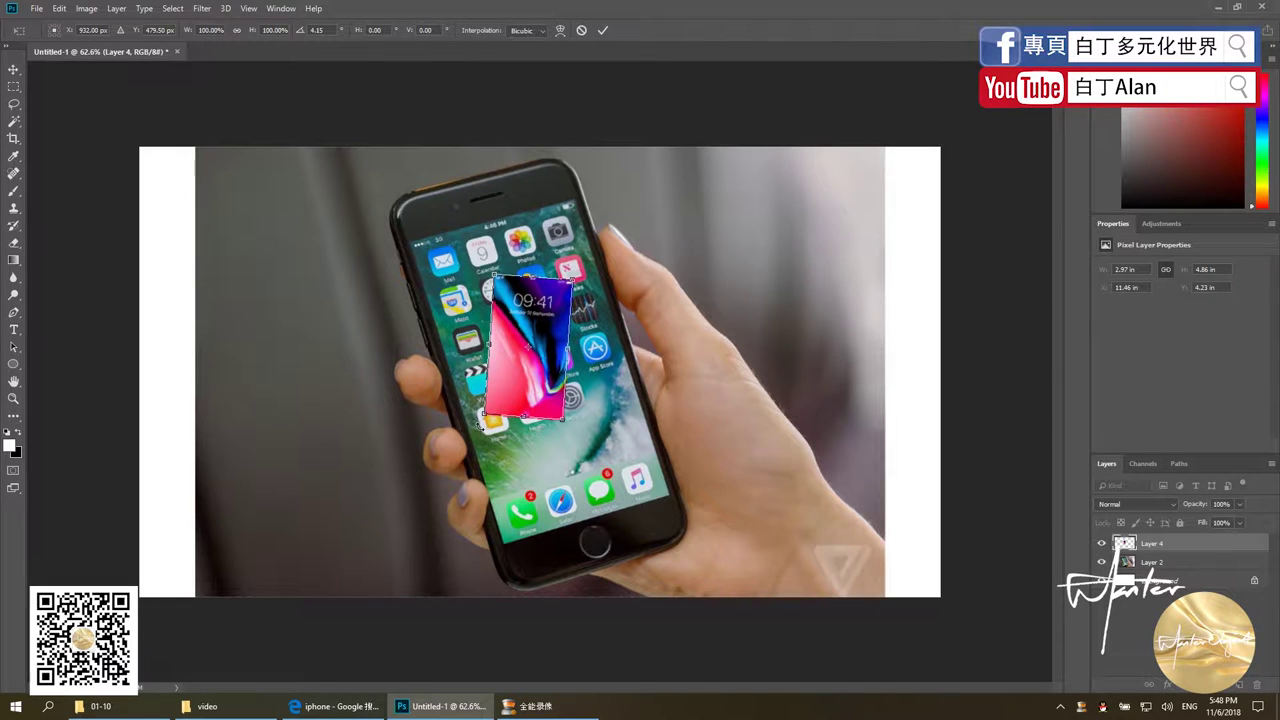
drag(571, 421, 617, 420)
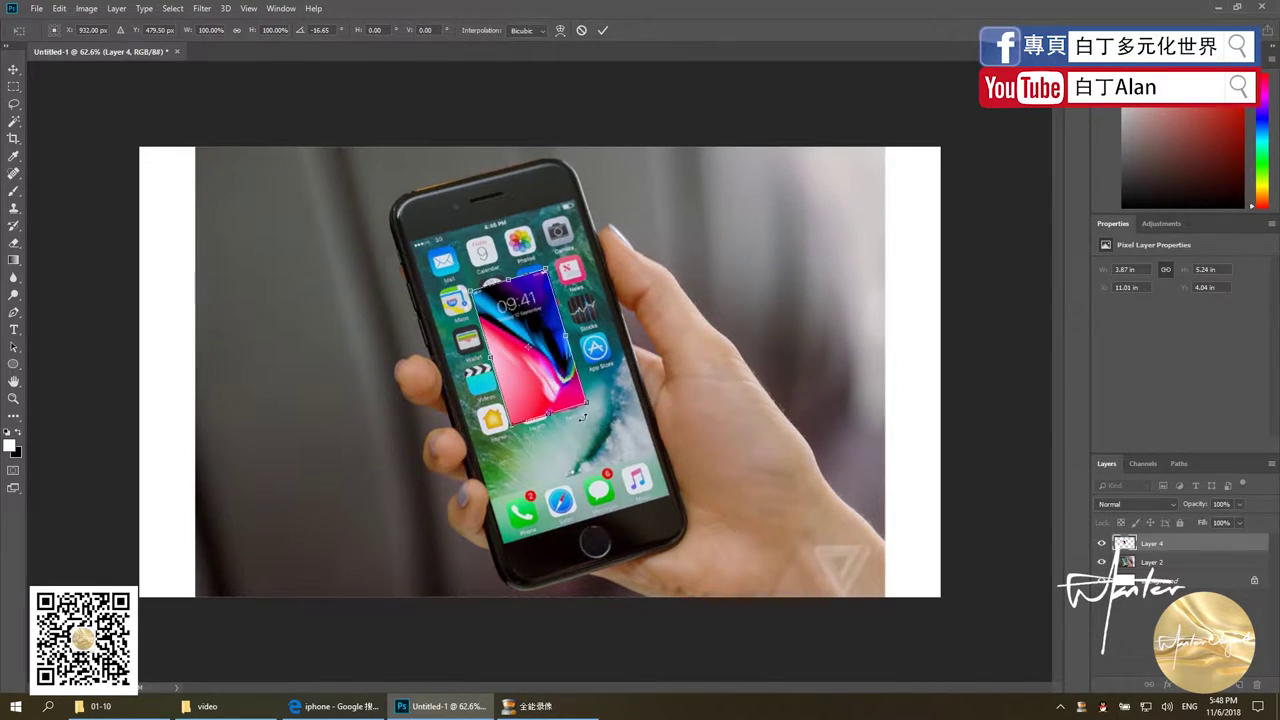
drag(589, 406, 666, 494)
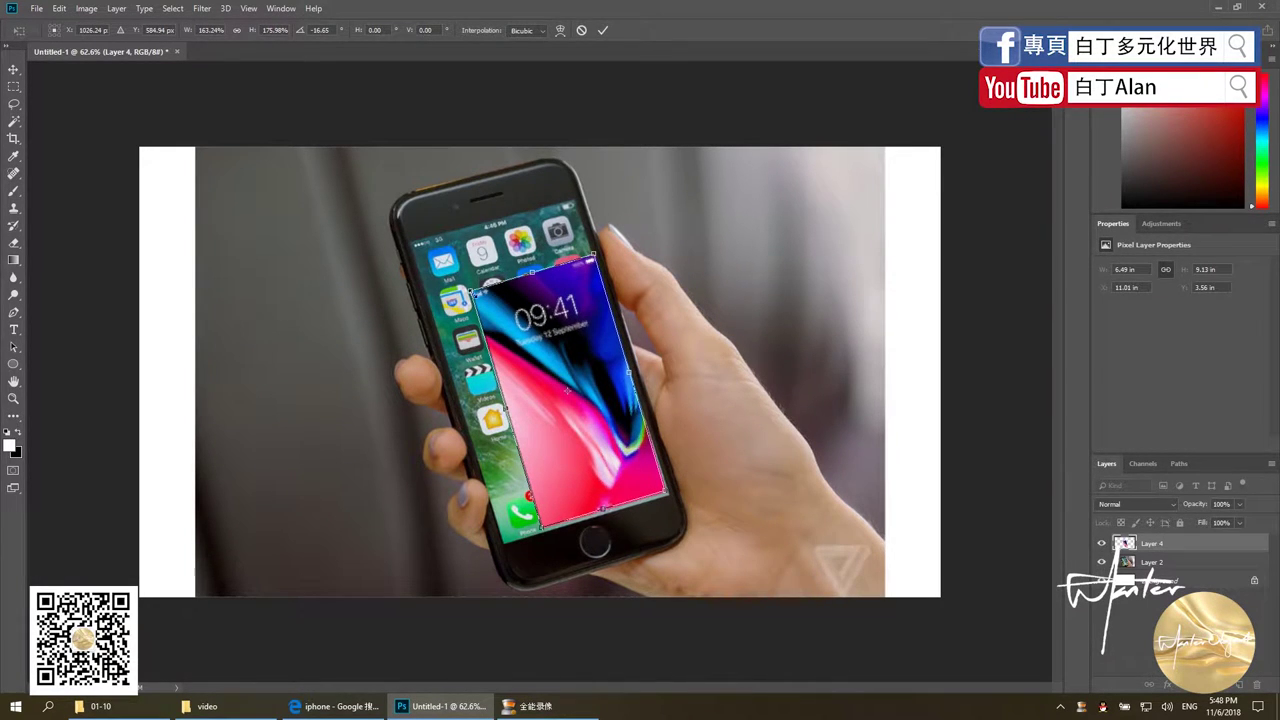
drag(467, 295, 405, 240)
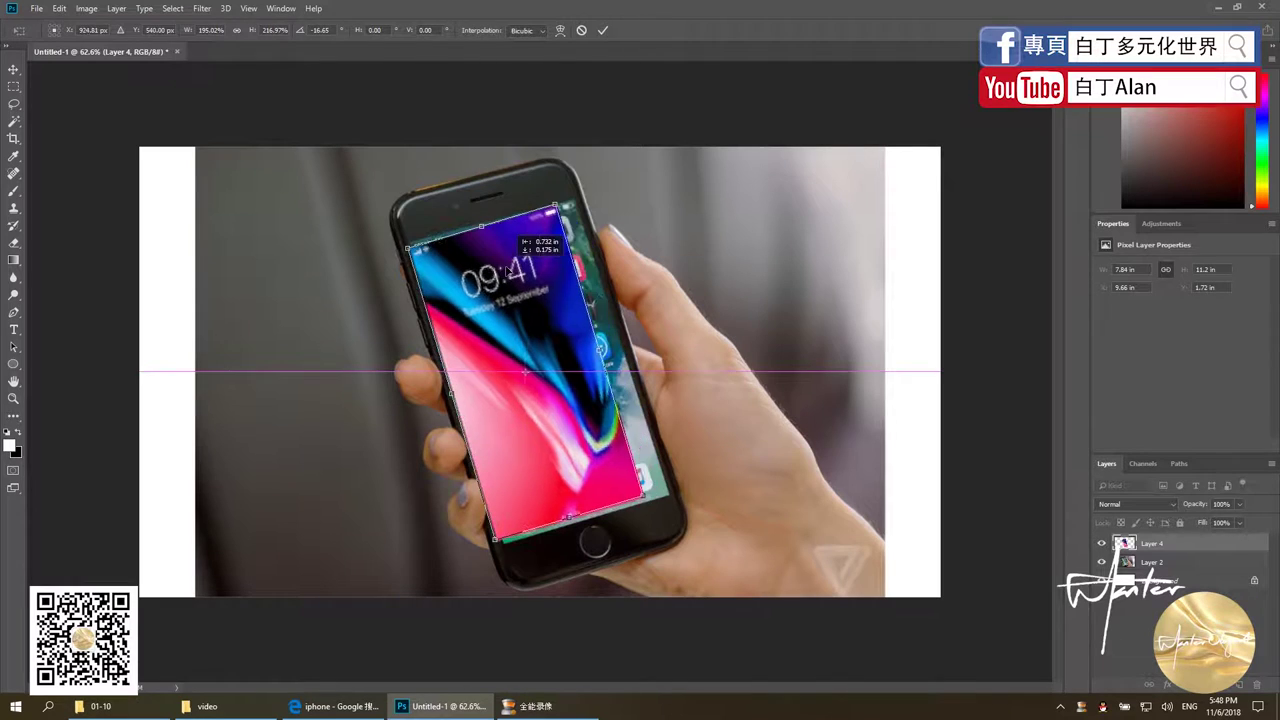
mouse_move(531, 268)
mouse_down()
mouse_move(512, 268)
mouse_move(521, 258)
mouse_up()
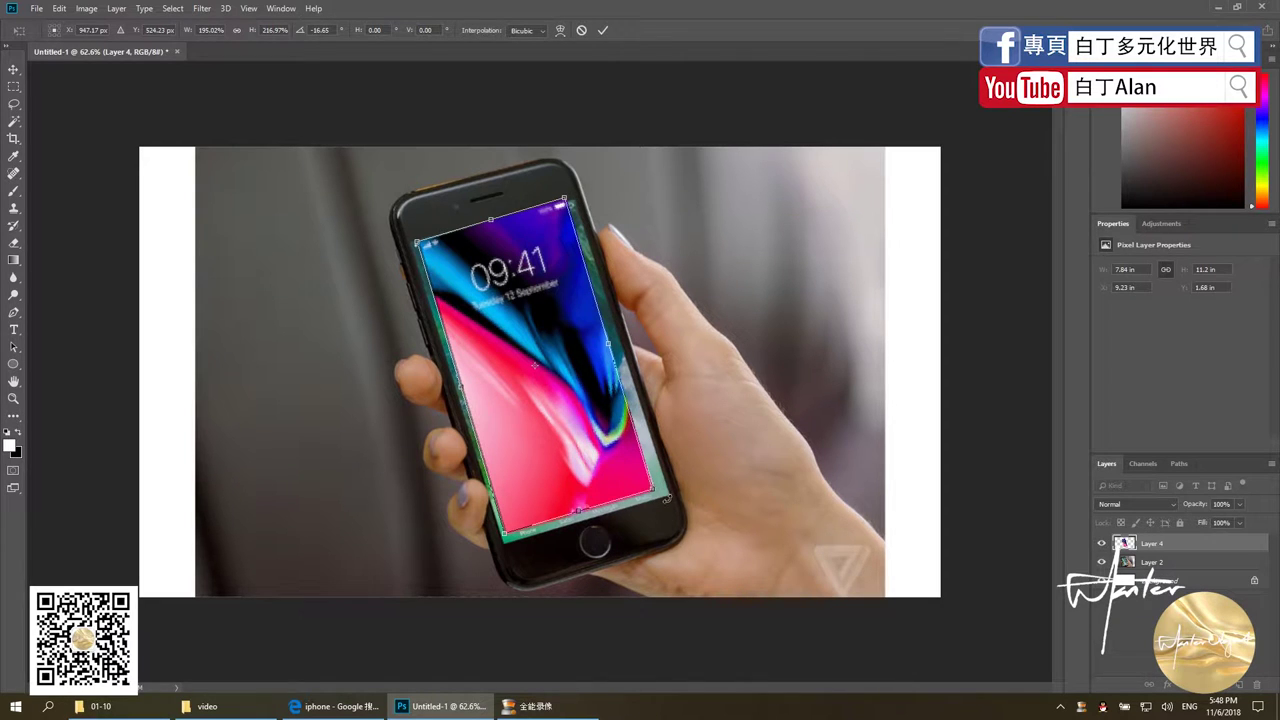
Distort the lock screen so its four corners sit on the phone screen's corners, then commit.
right_click(533, 342)
click(592, 394)
mouse_move(565, 204)
mouse_down()
mouse_move(577, 213)
mouse_move(573, 200)
mouse_up()
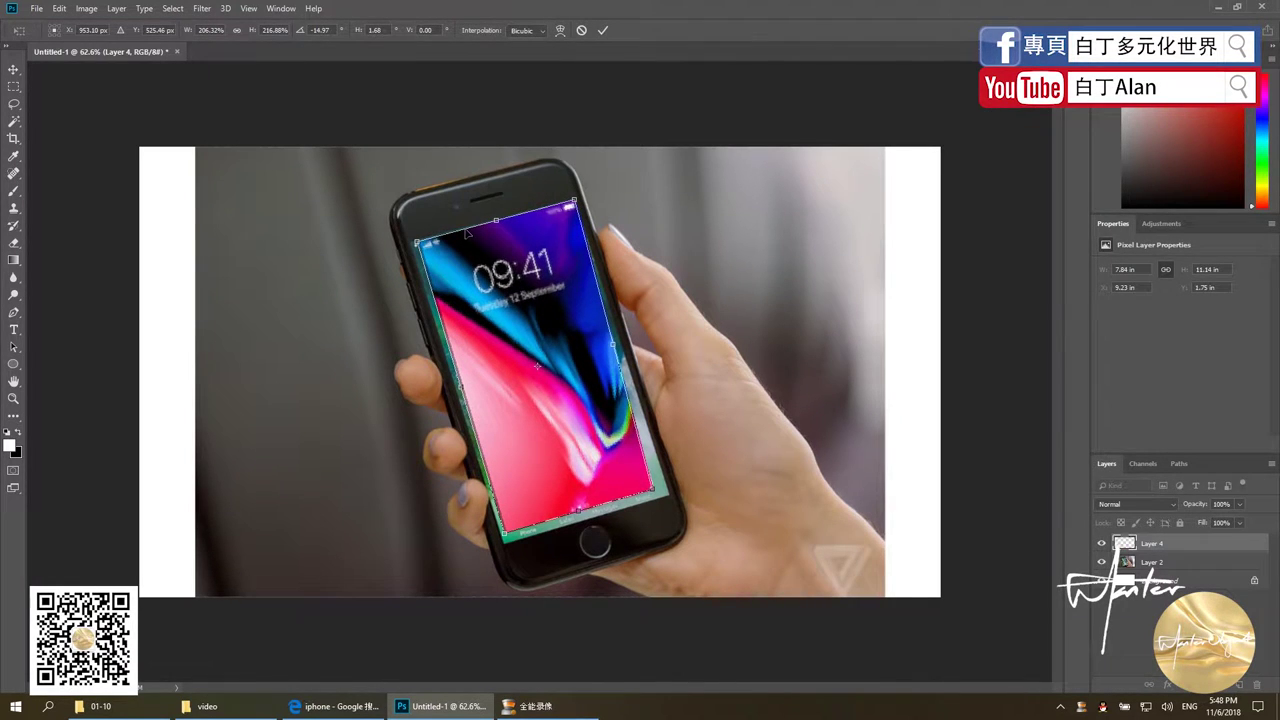
drag(418, 243, 413, 243)
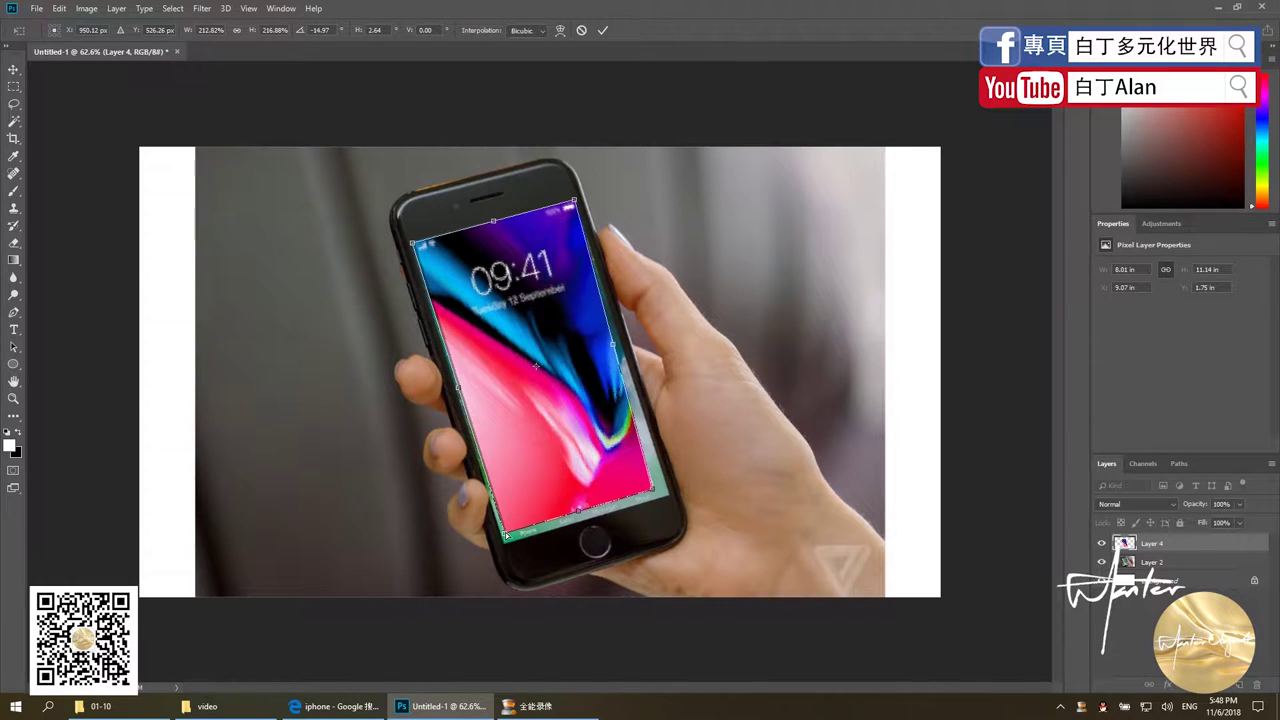
drag(506, 536, 502, 545)
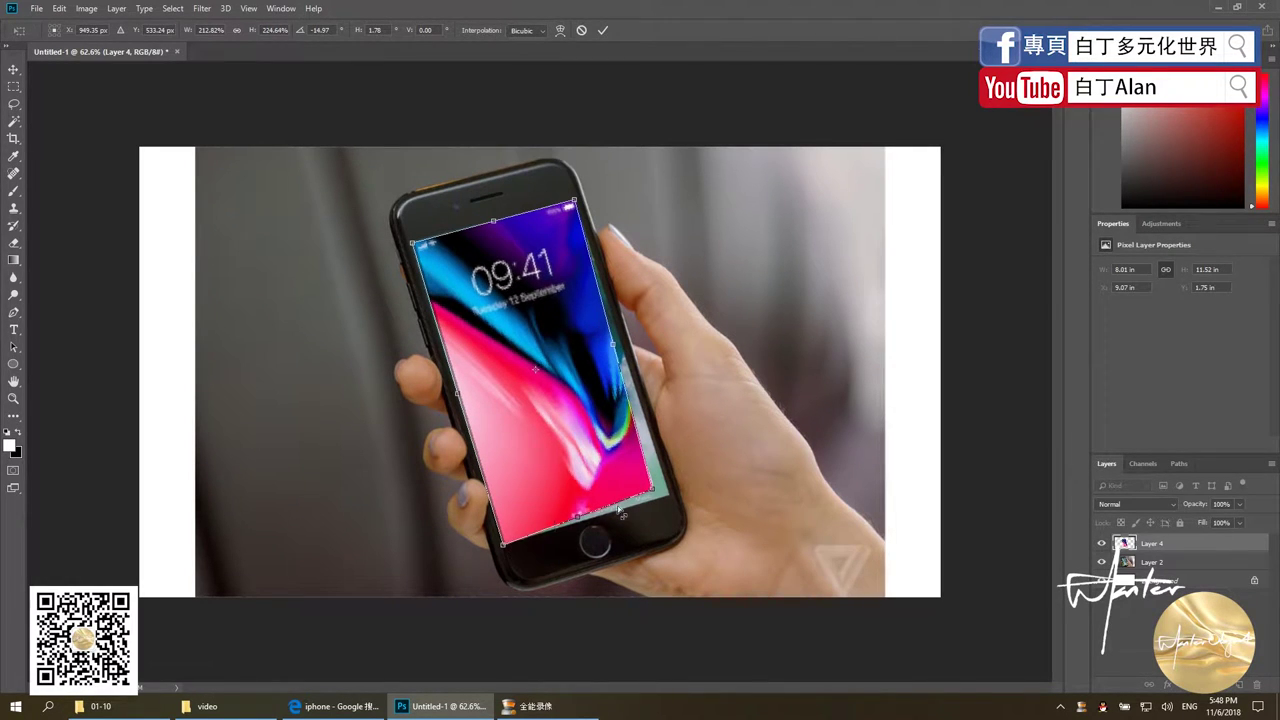
drag(652, 492, 672, 497)
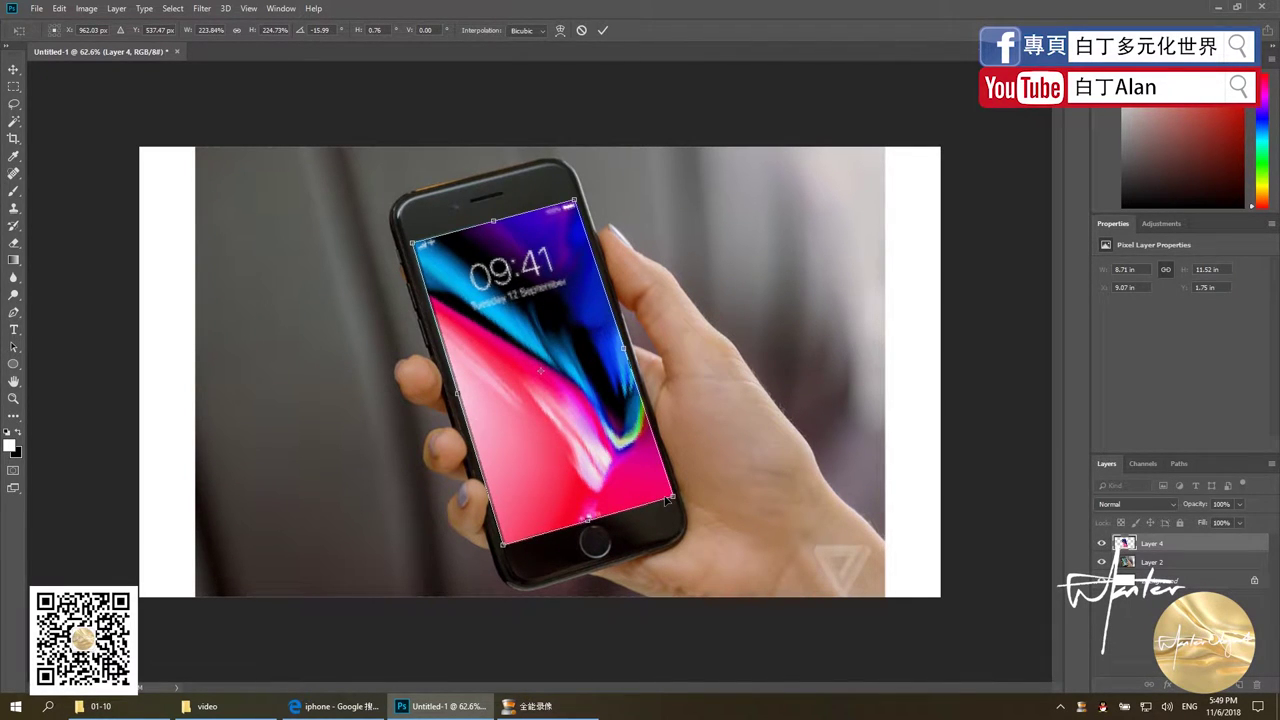
key(Return)
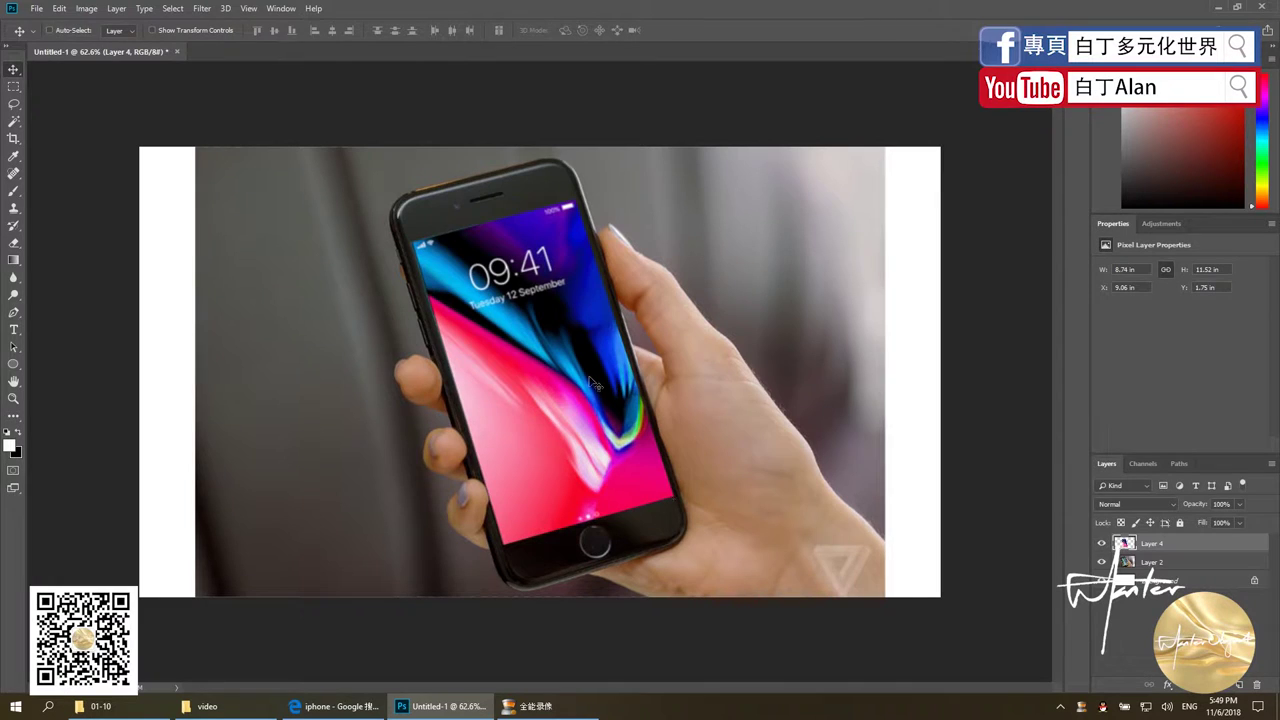
Distort the lock screen again, raising its top-left corner slightly onto the screen edge.
scroll(407, 447, down, 2)
scroll(600, 325, up, 1)
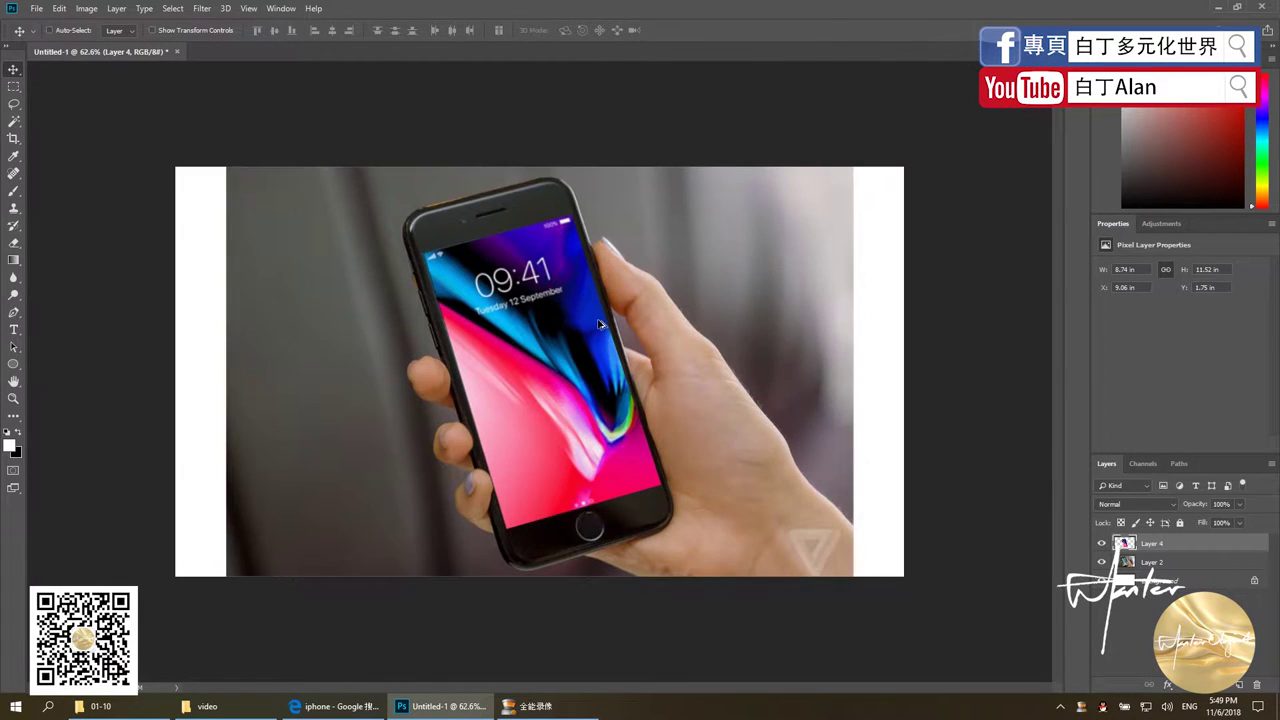
scroll(600, 323, up, 1)
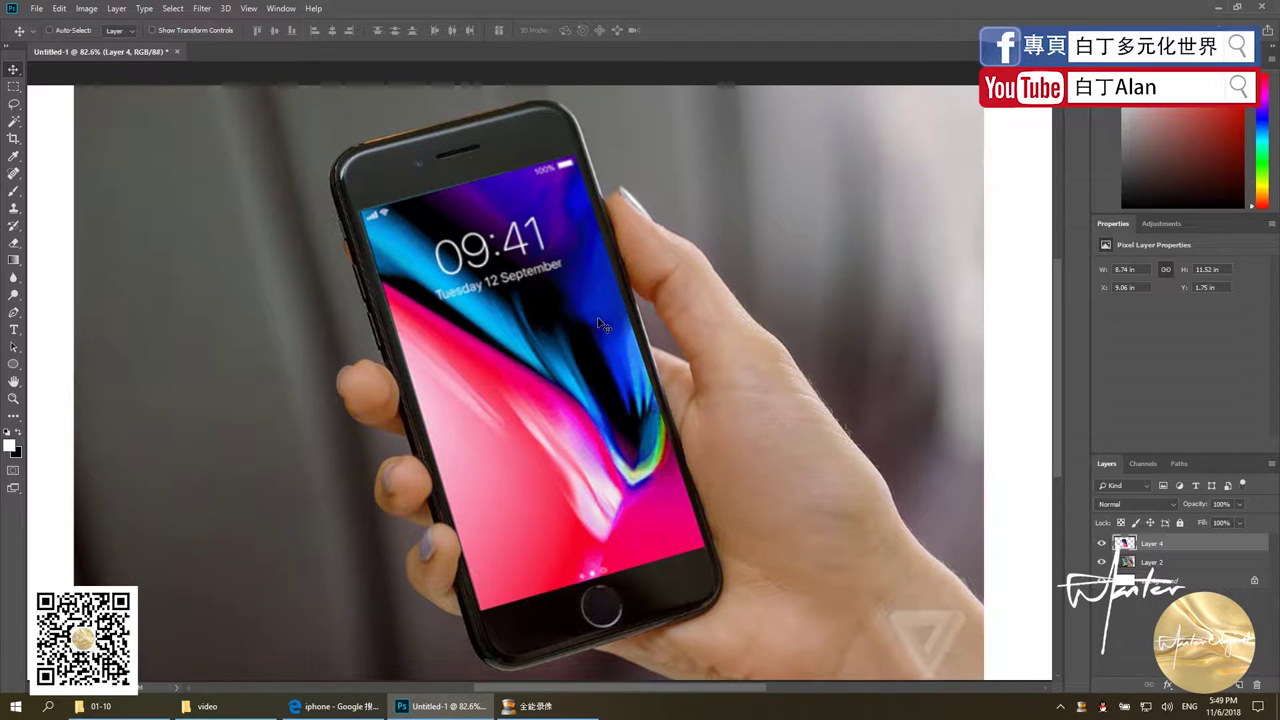
key(ctrl)
key(ctrl+t)
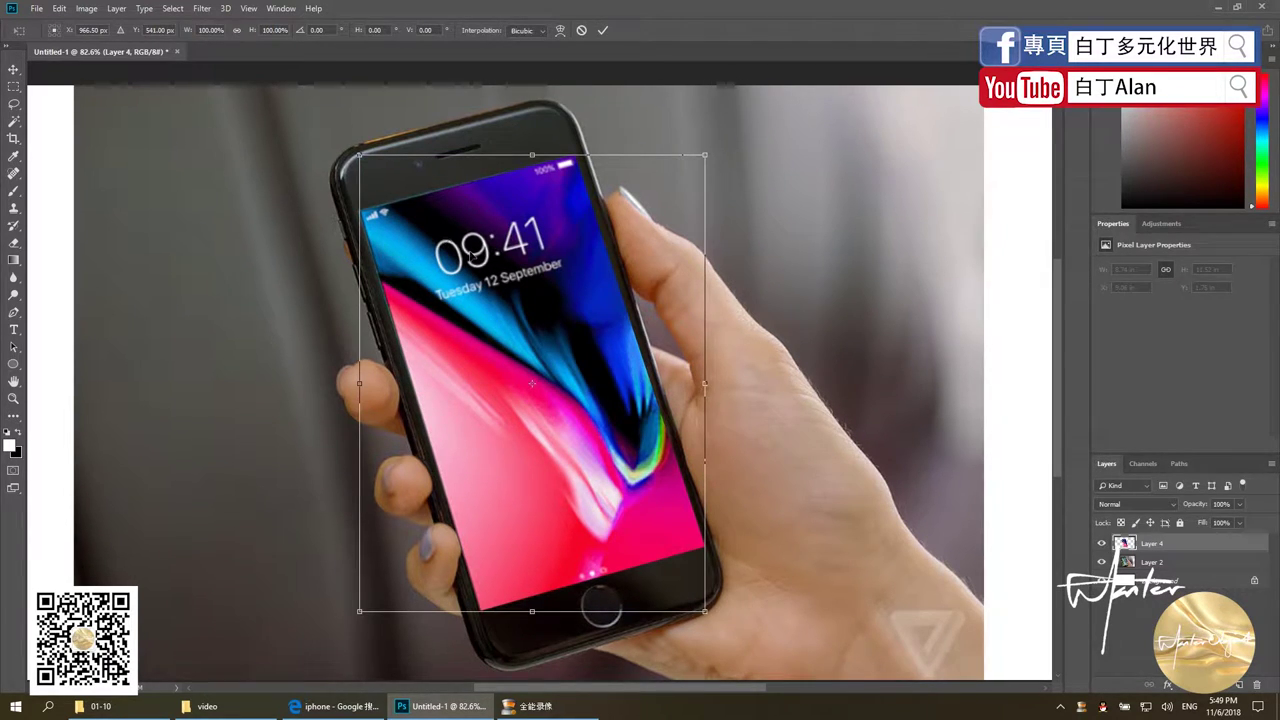
right_click(470, 258)
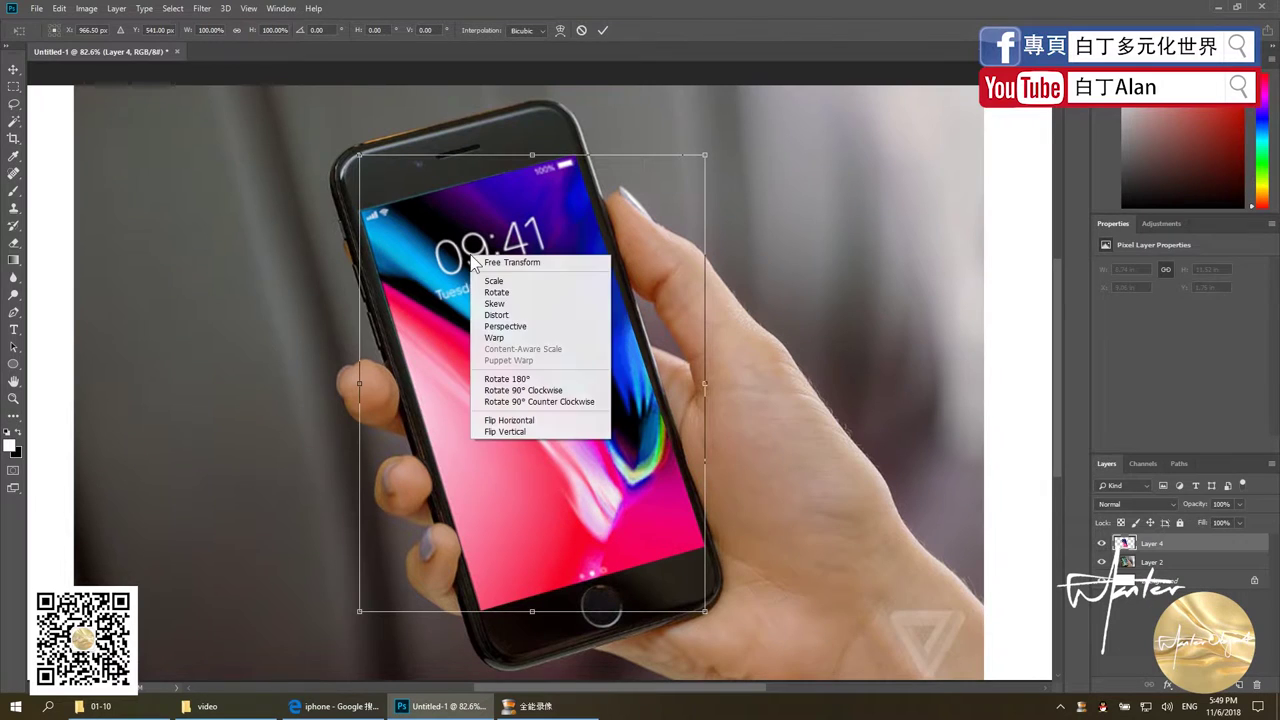
click(495, 303)
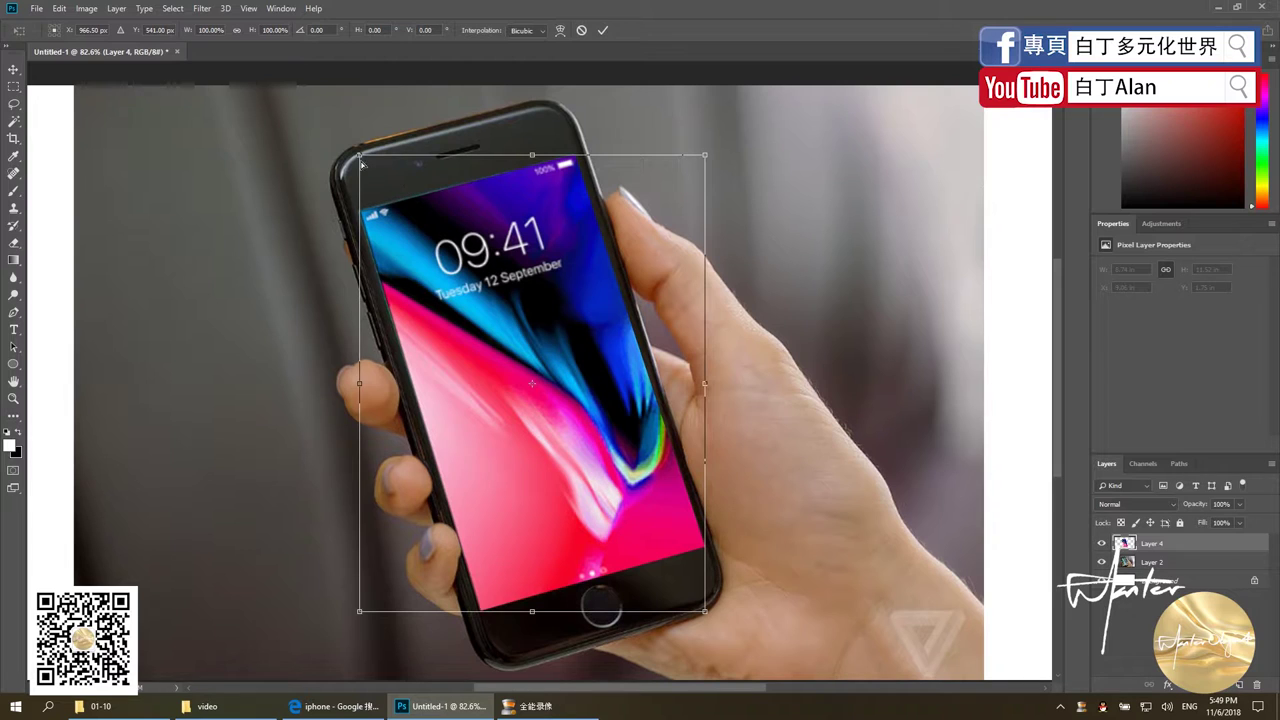
drag(361, 157, 356, 153)
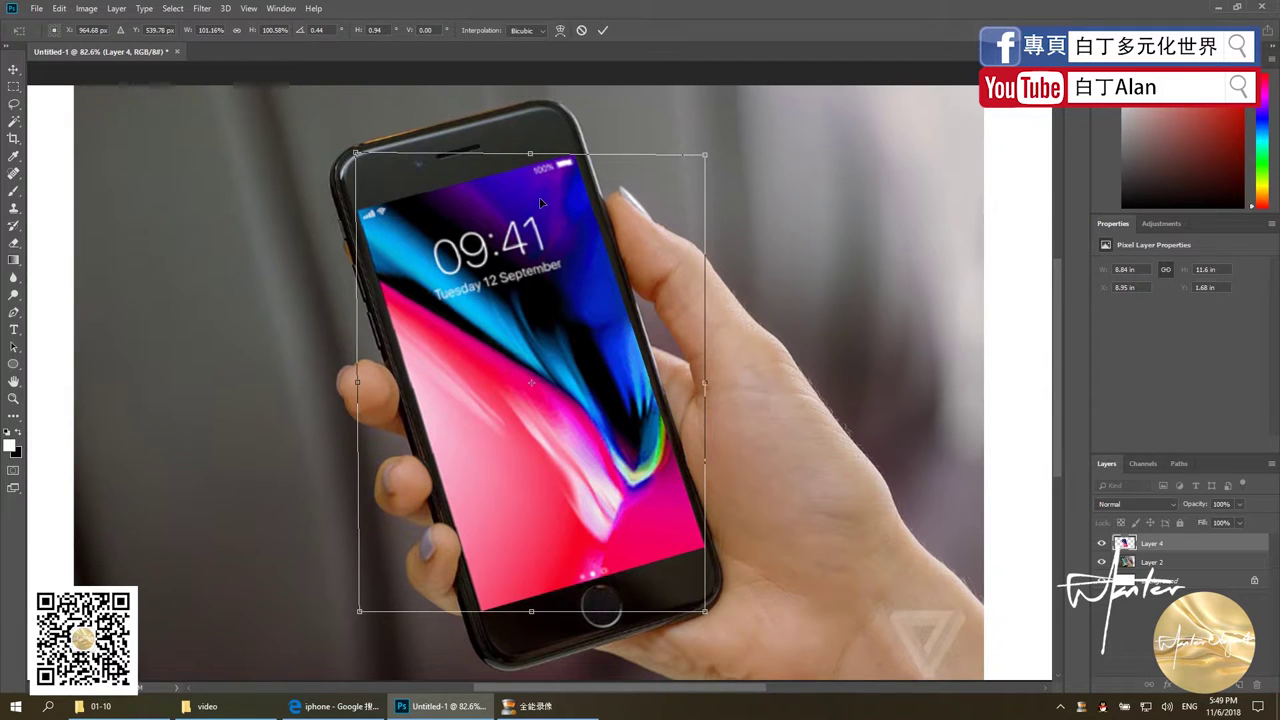
key(Return)
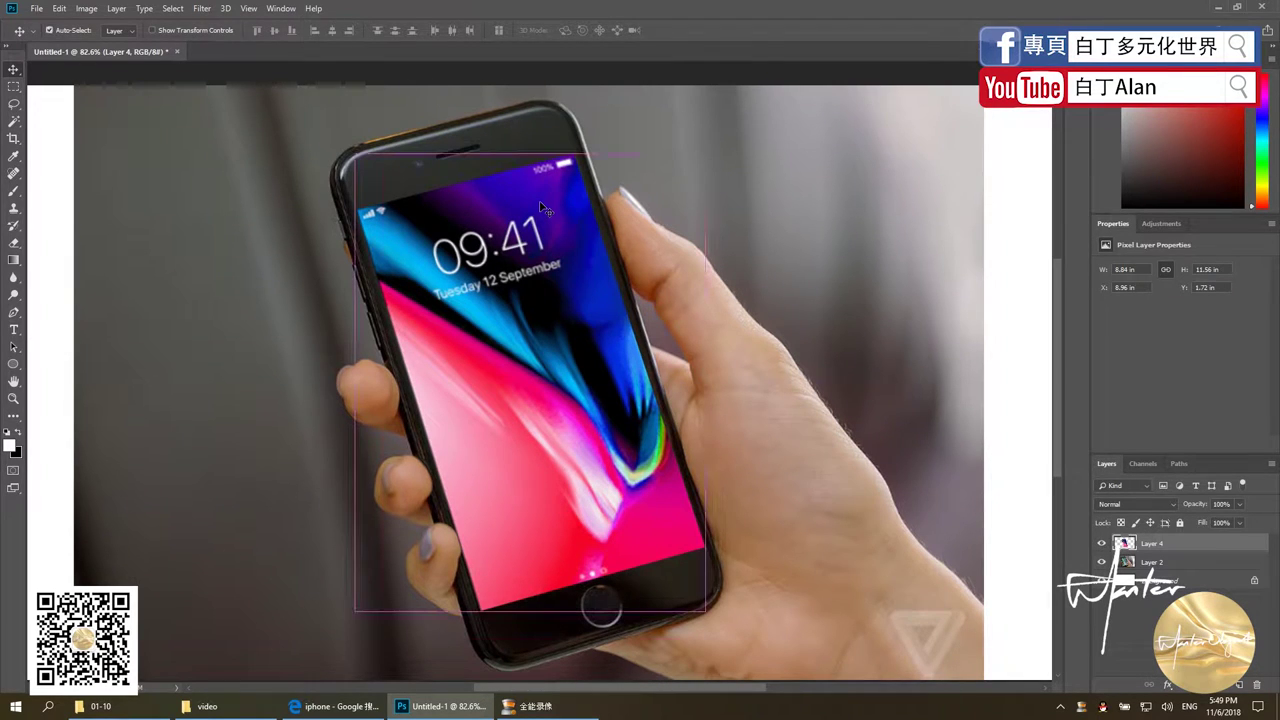
key(ctrl+t)
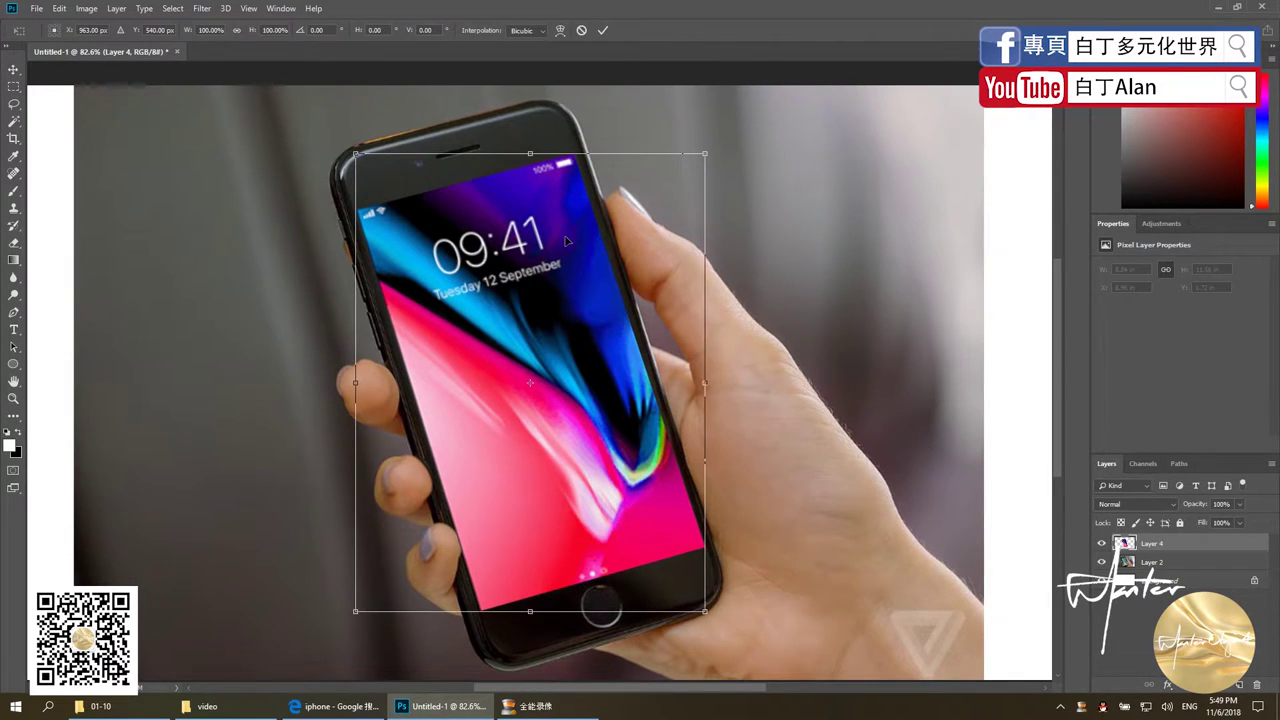
right_click(566, 240)
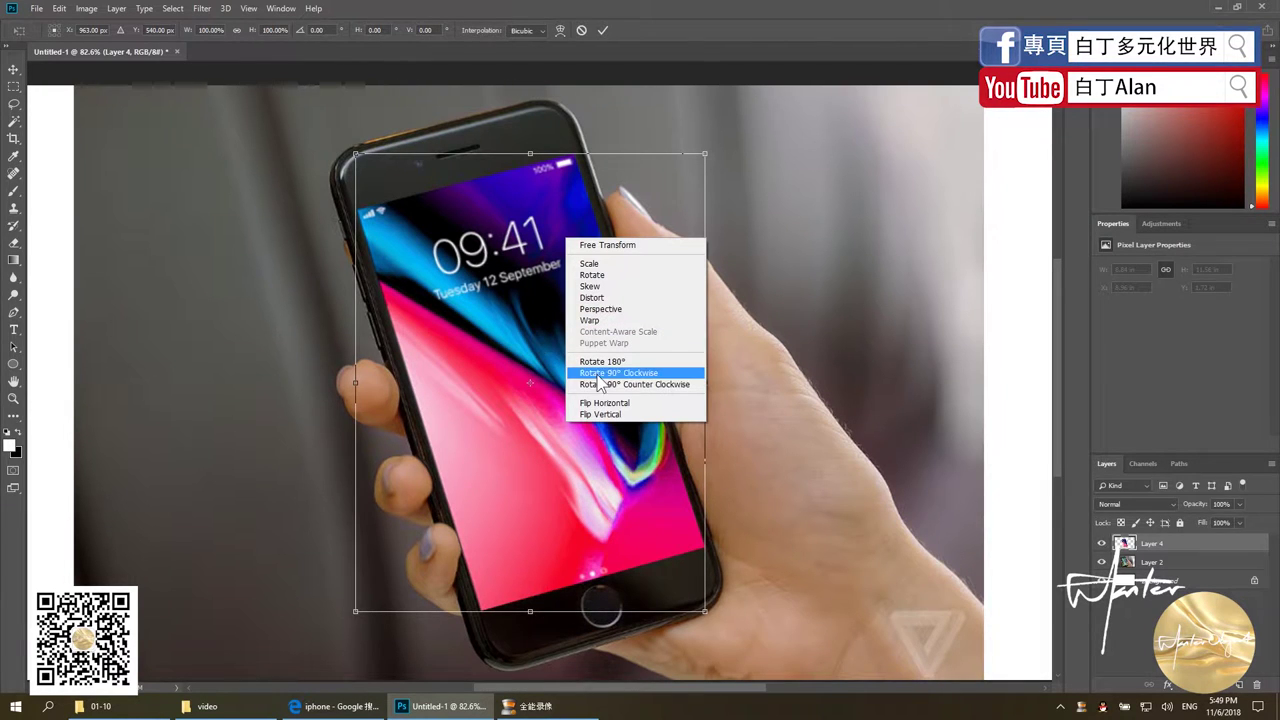
click(621, 322)
mouse_move(578, 389)
mouse_down()
mouse_move(544, 332)
mouse_move(473, 343)
mouse_move(545, 404)
mouse_move(487, 225)
mouse_move(596, 149)
mouse_move(600, 124)
mouse_up()
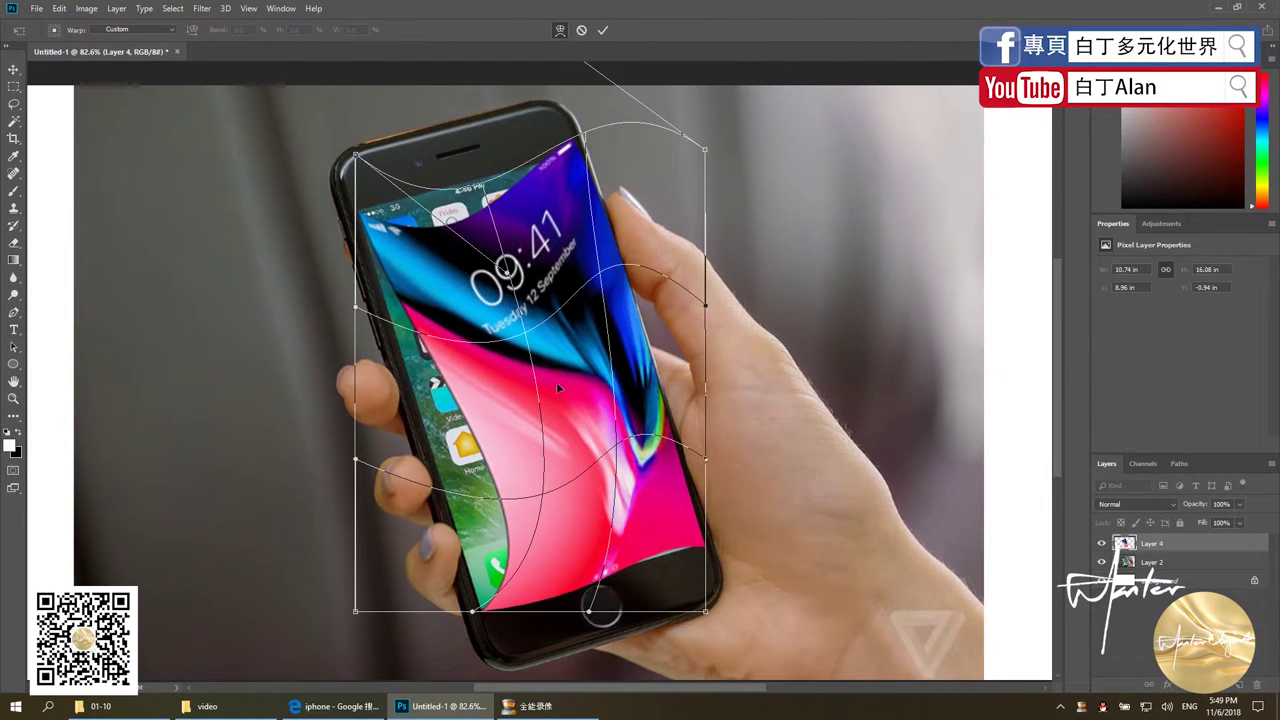
mouse_move(553, 442)
mouse_down()
mouse_move(526, 466)
mouse_move(497, 461)
mouse_up()
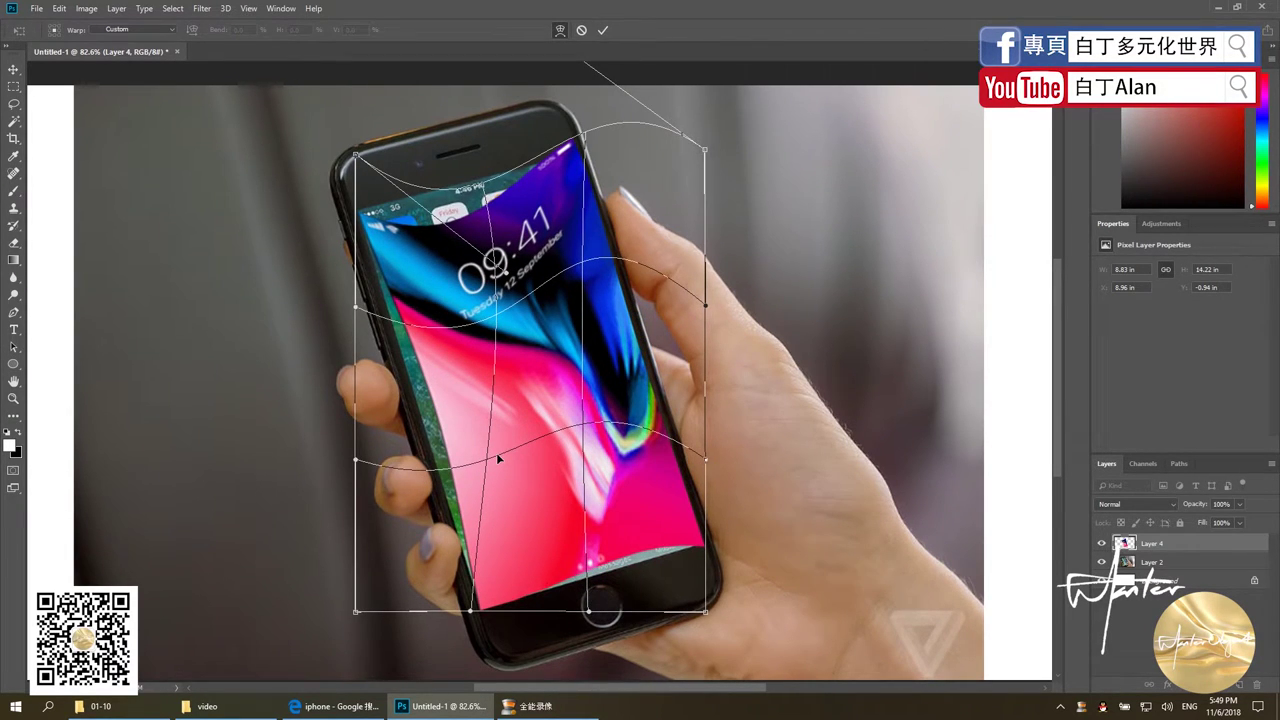
key(Return)
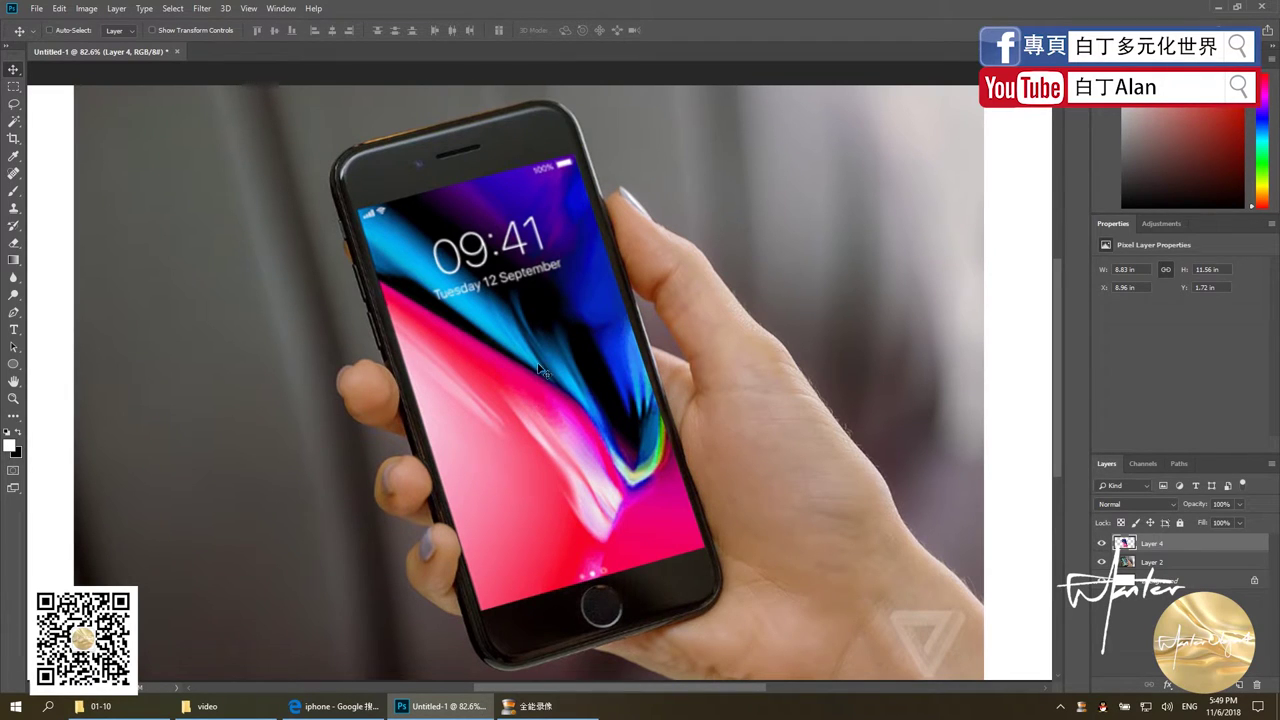
key(p)
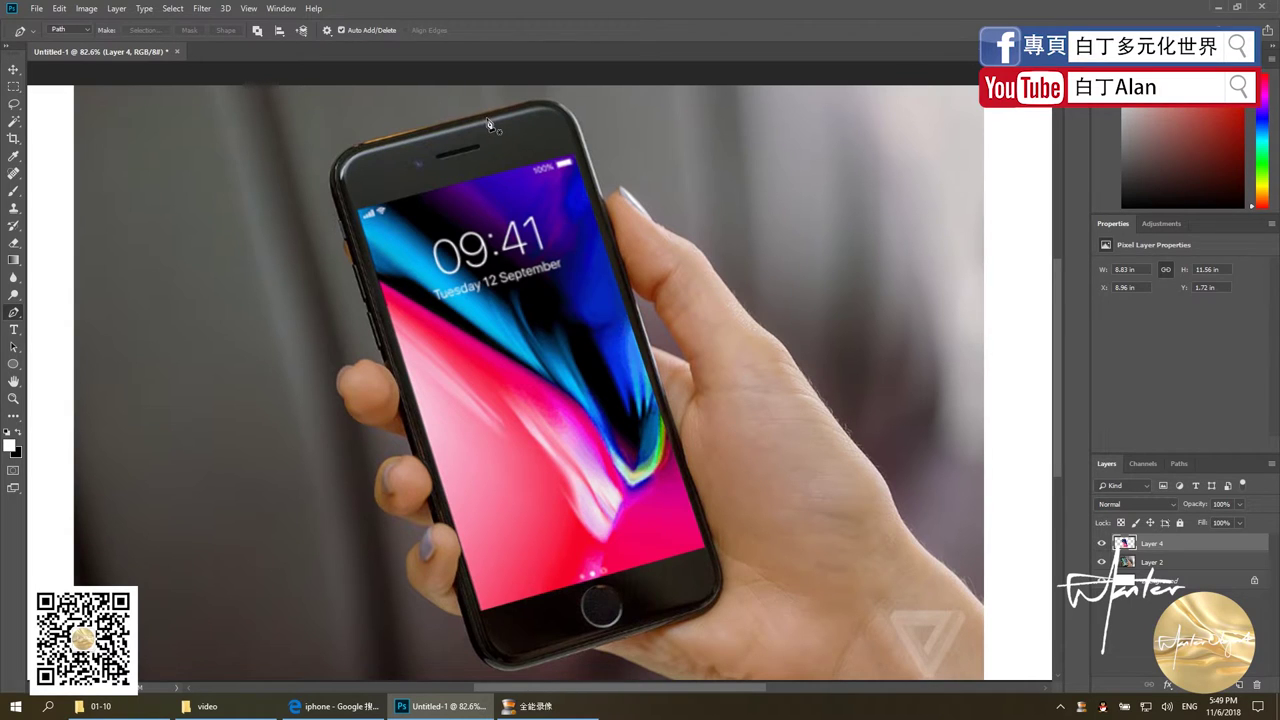
Trace a Pen path around the phone's left half, make it a selection, and add Layer 5.
click(487, 117)
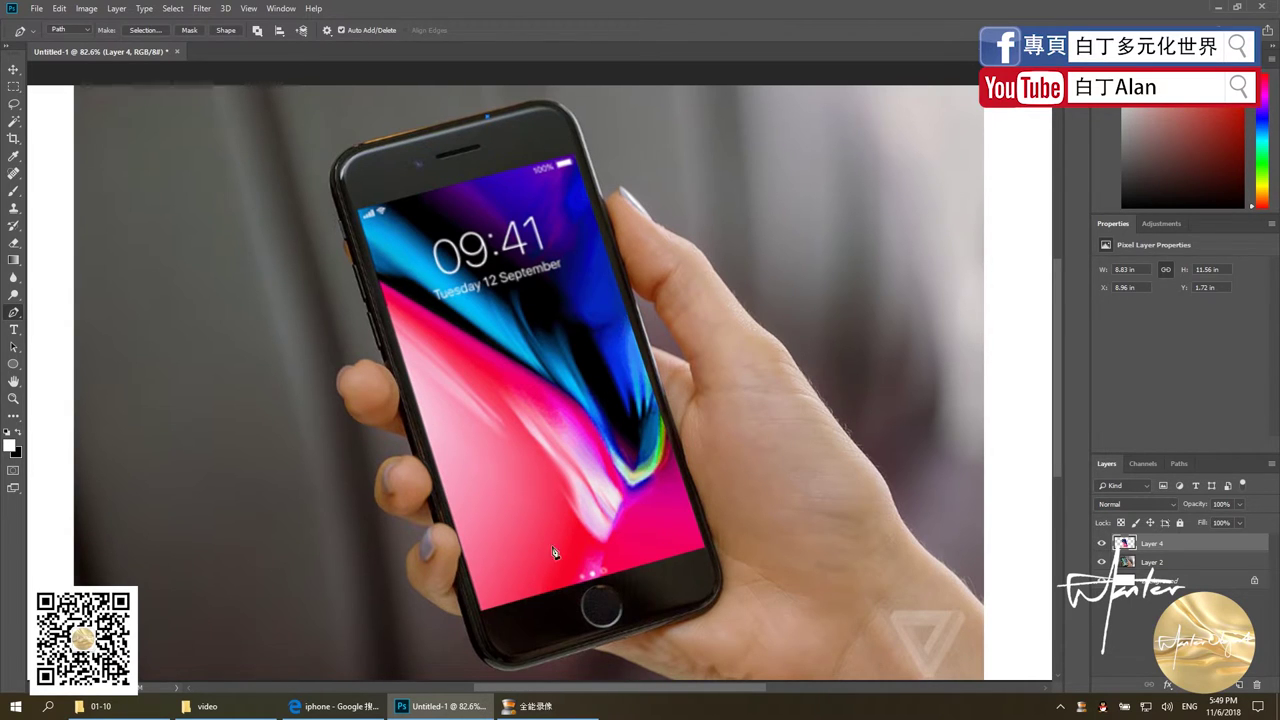
click(573, 644)
click(528, 659)
drag(480, 632, 466, 597)
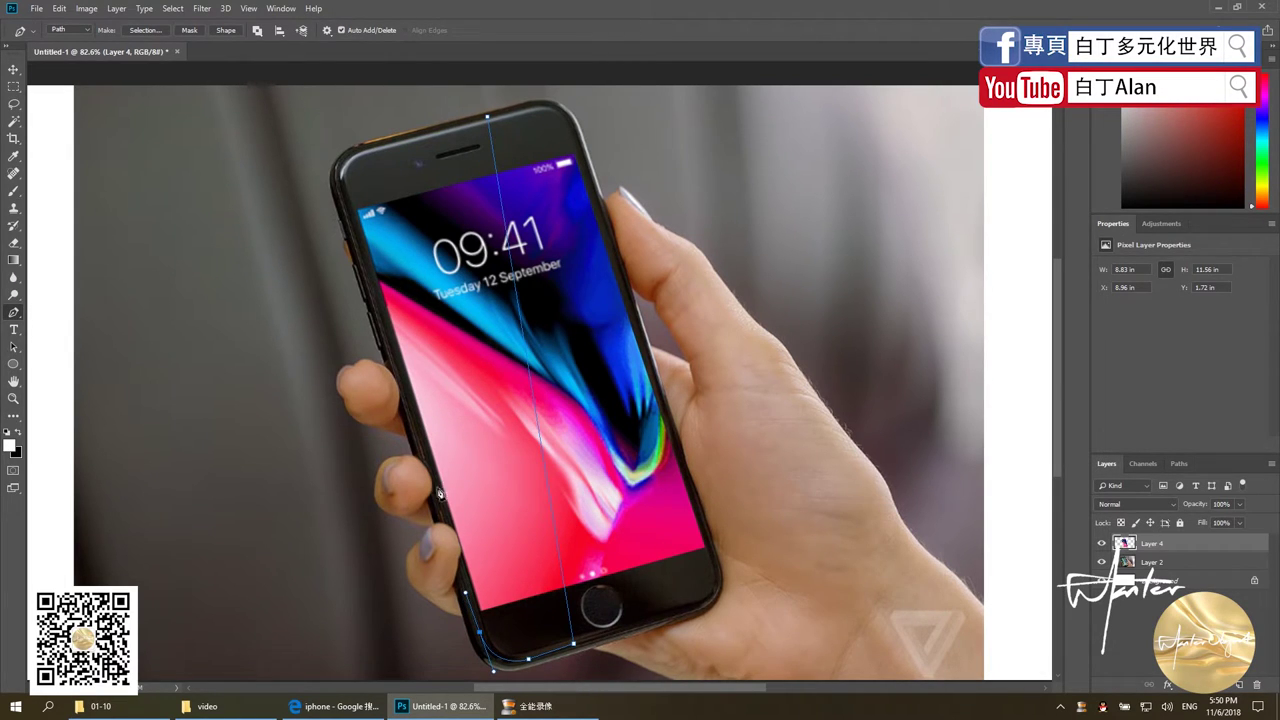
click(343, 184)
drag(356, 150, 381, 145)
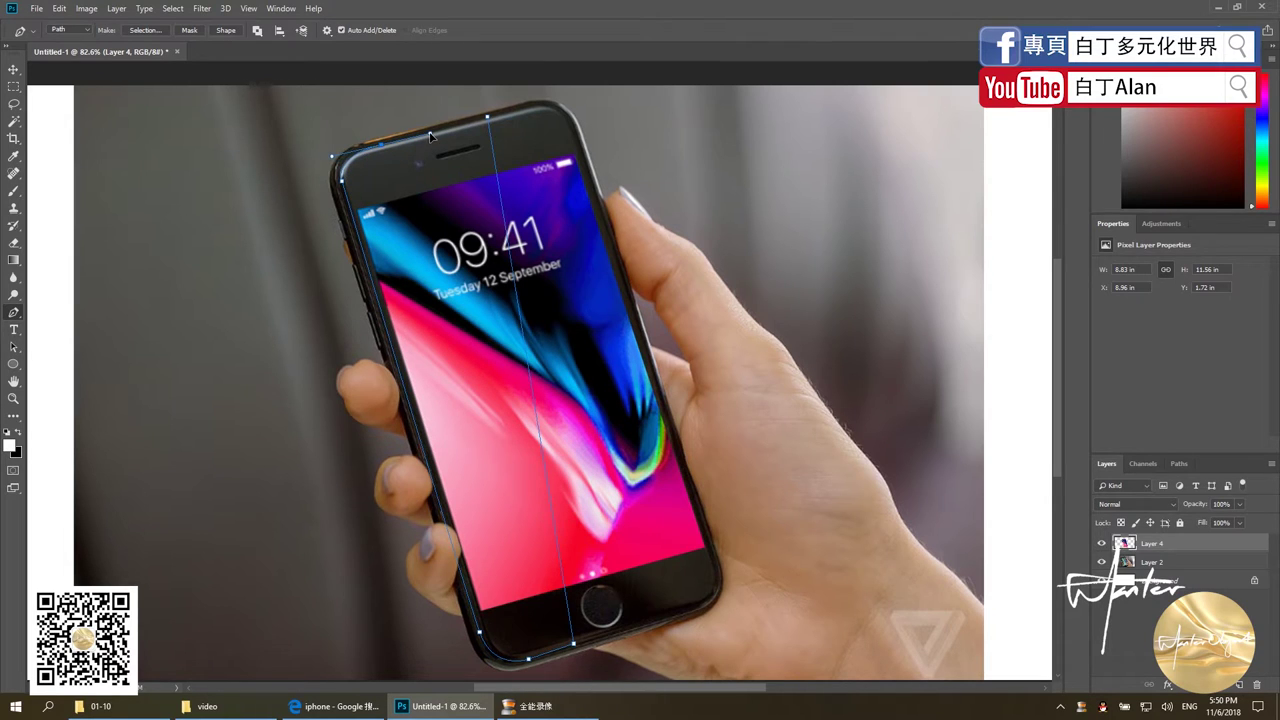
click(489, 116)
key(ctrl+Return)
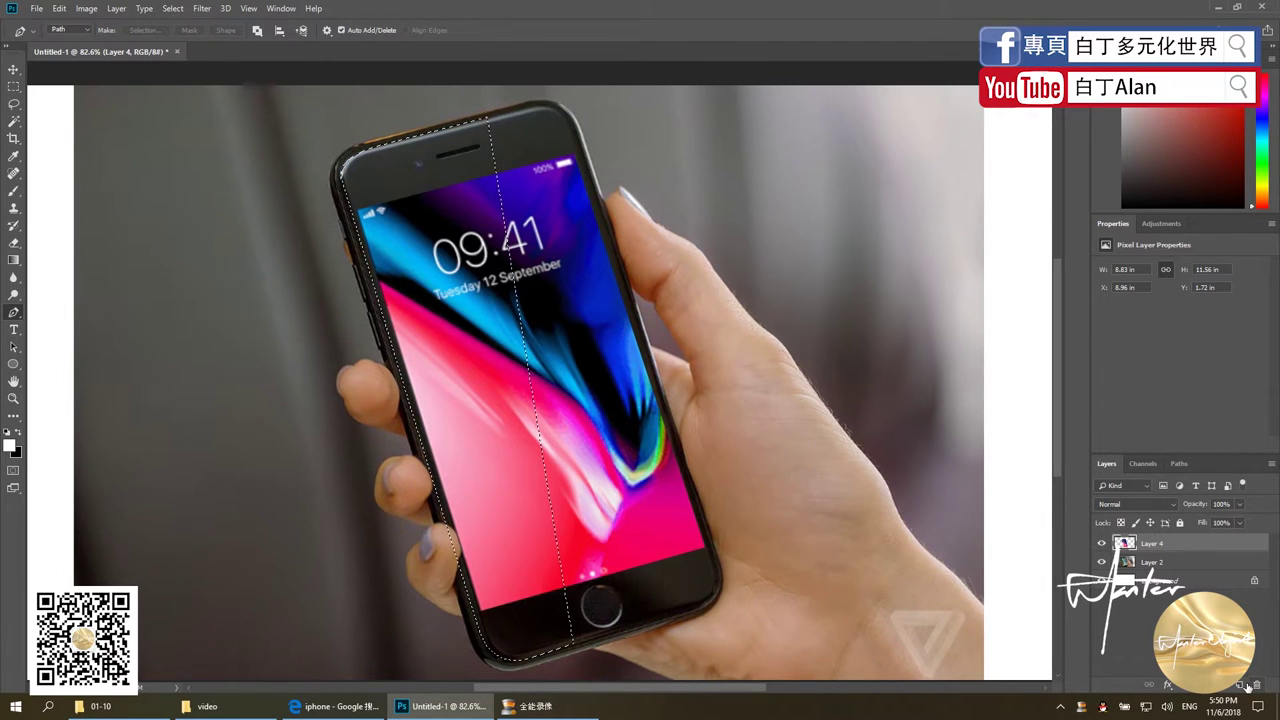
click(1240, 686)
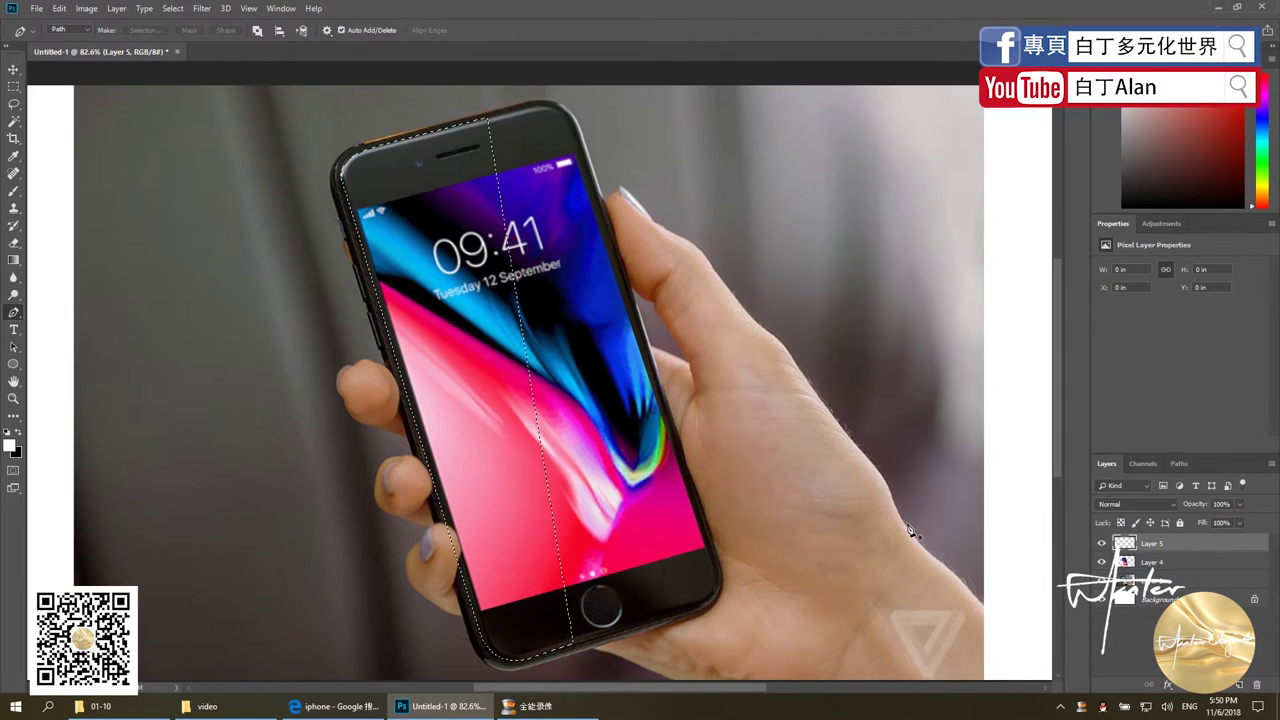
Fill the selection with a white-to-transparent gradient, deselect, and set Layer 5 opacity to 50%.
key(g)
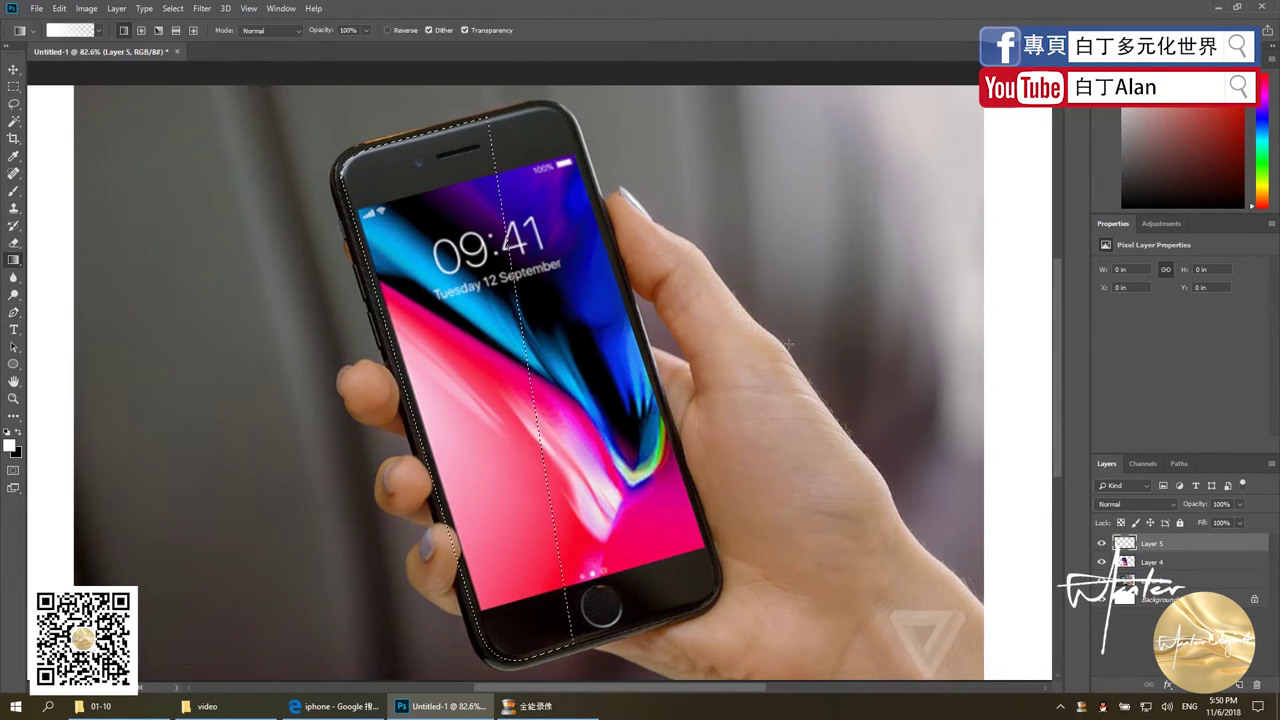
drag(702, 274, 436, 382)
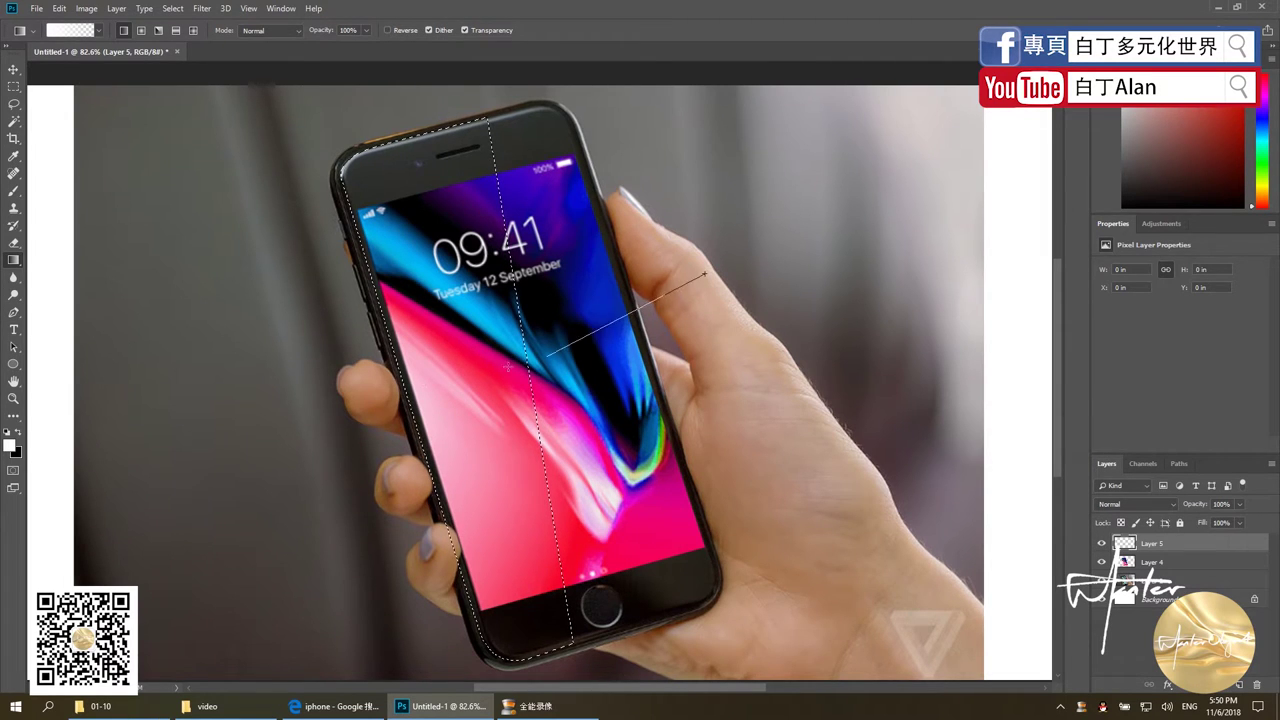
key(ctrl+d)
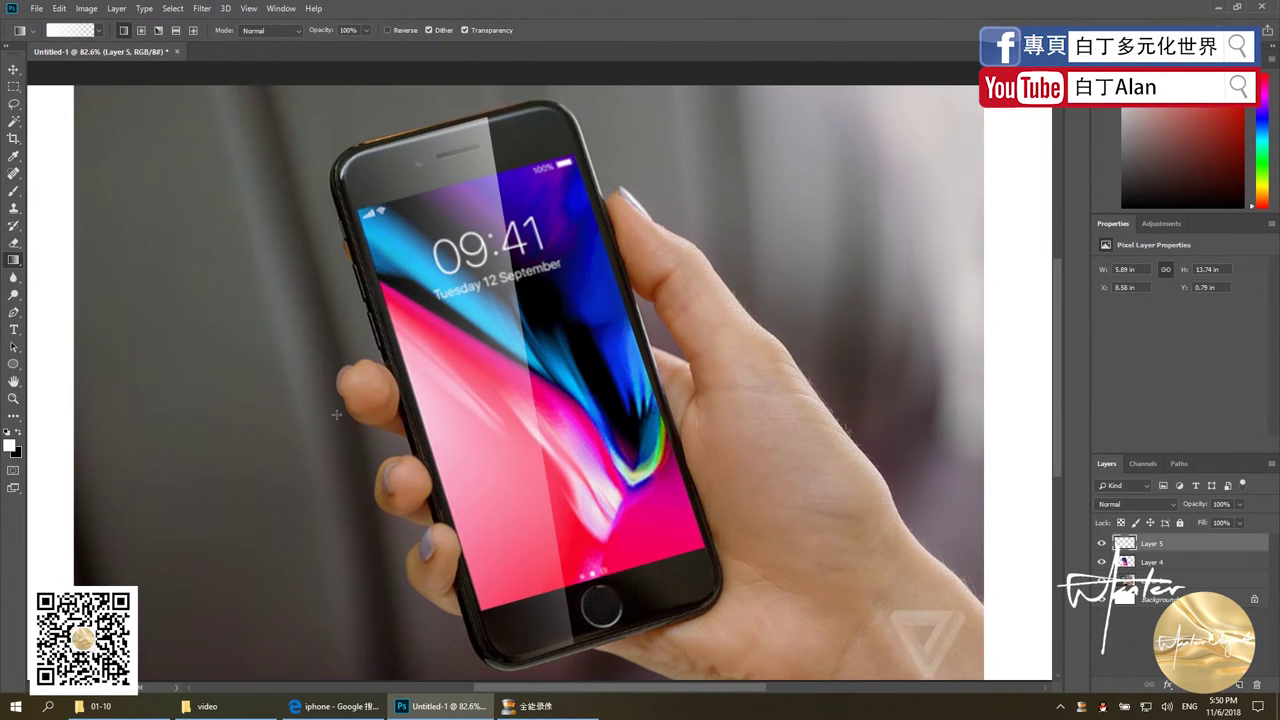
scroll(430, 445, down, 2)
scroll(510, 270, up, 1)
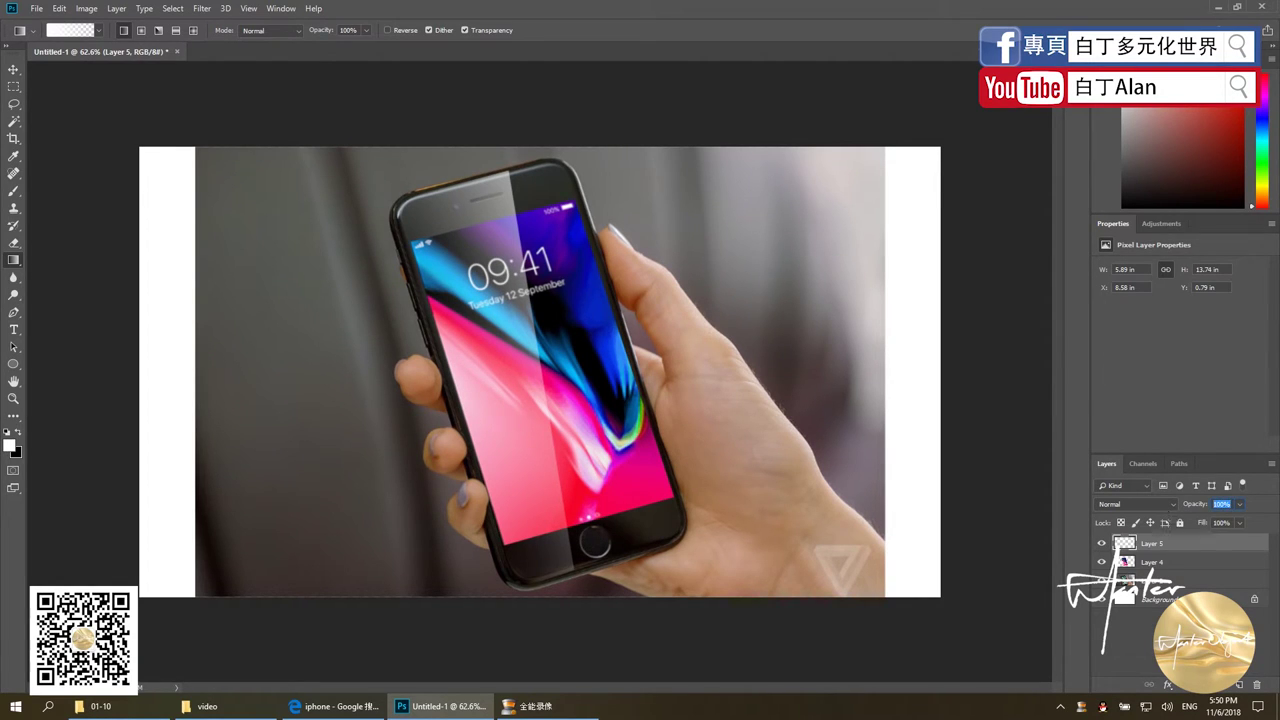
text(50)
key(Return)
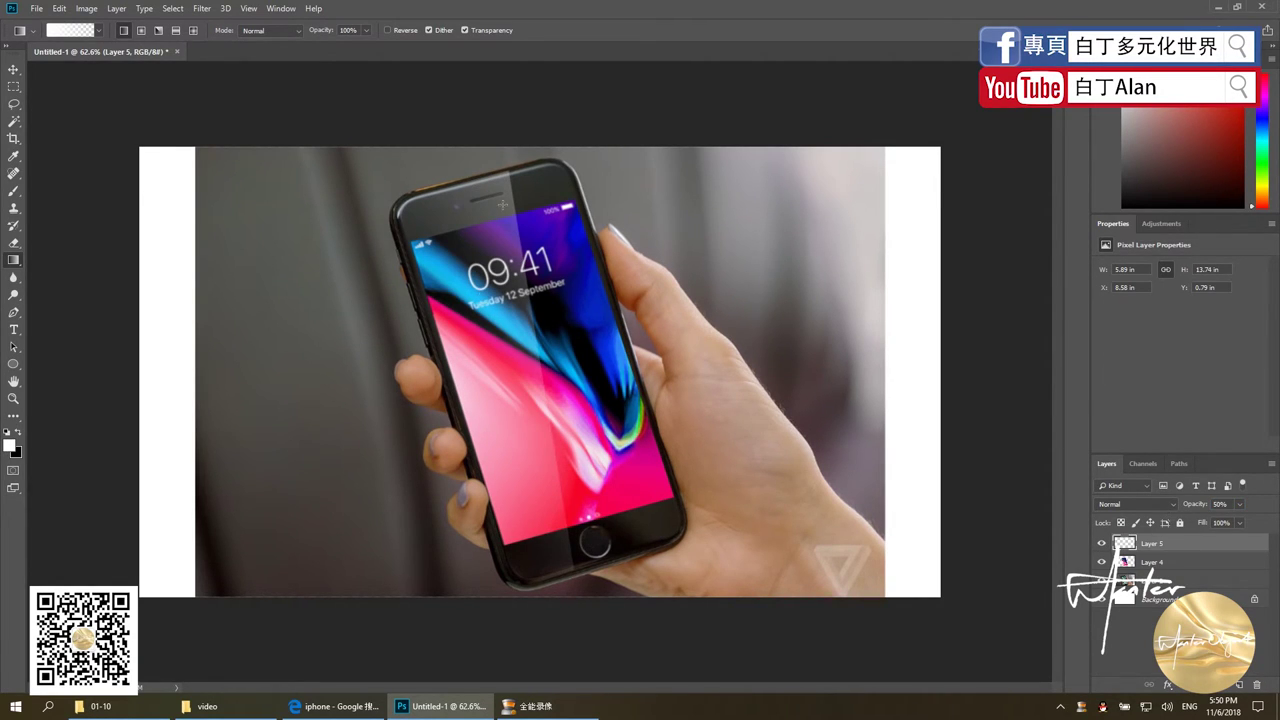
scroll(695, 316, down, 2)
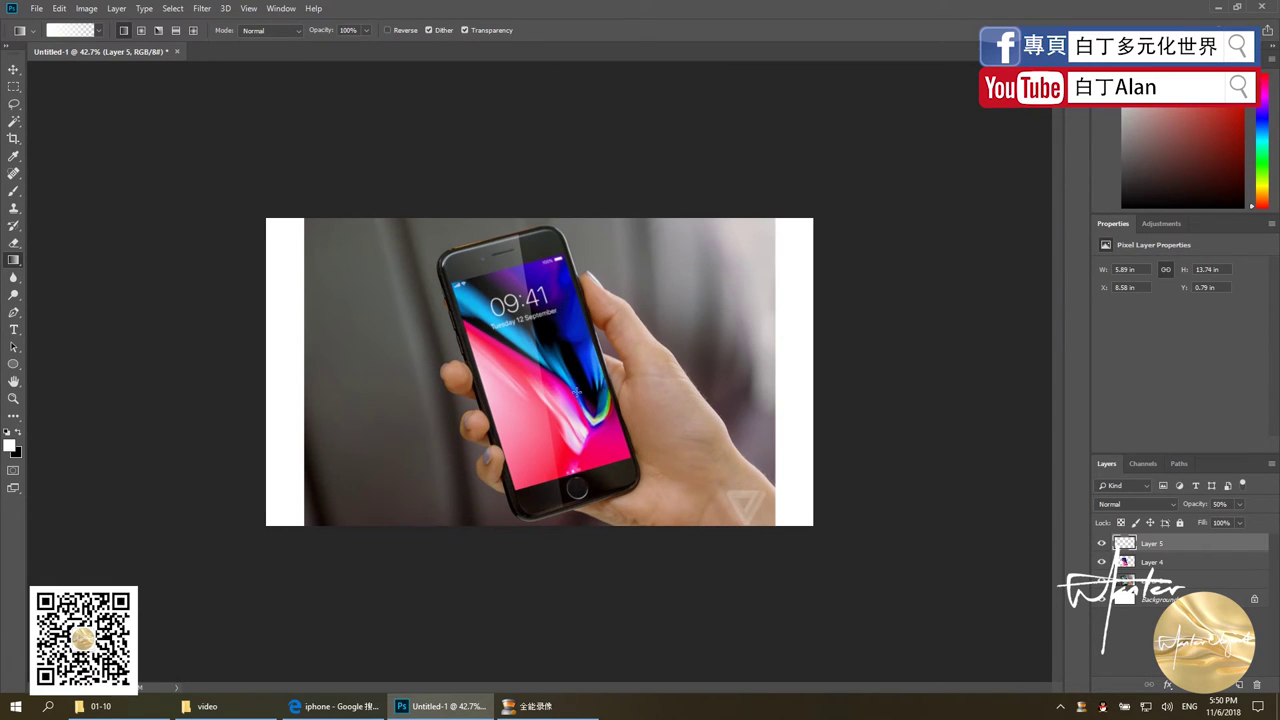
click(14, 70)
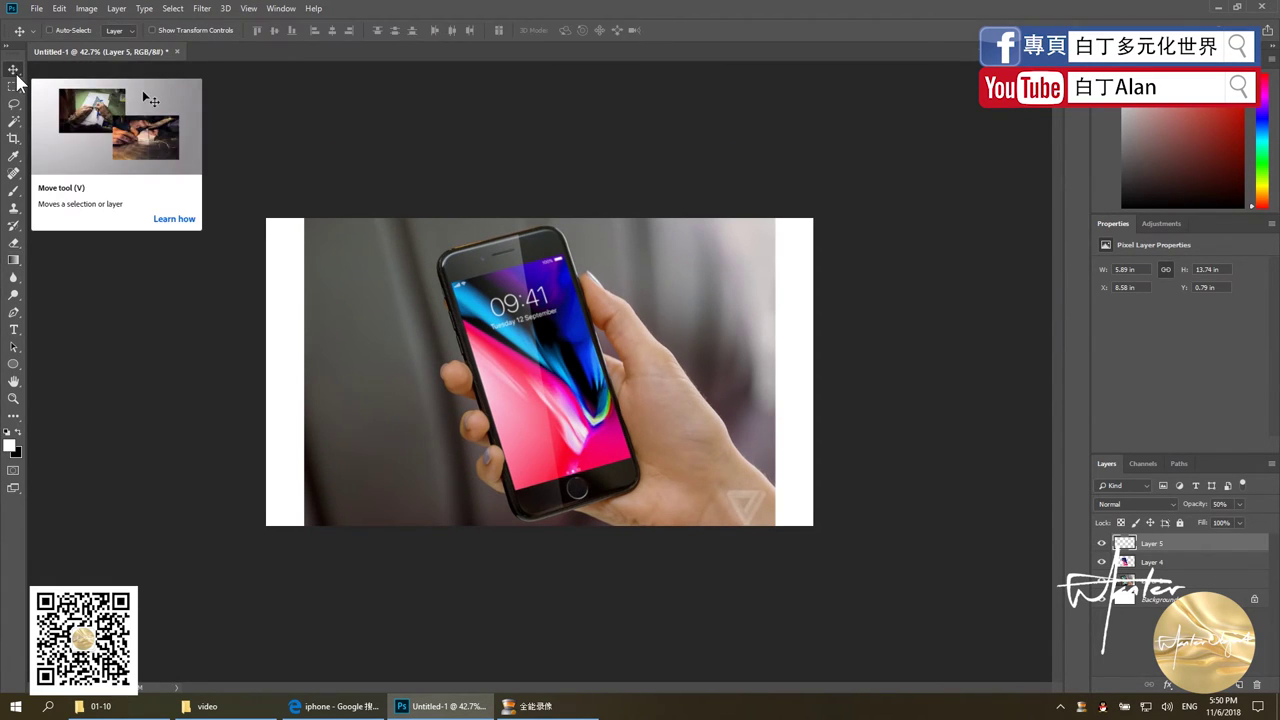